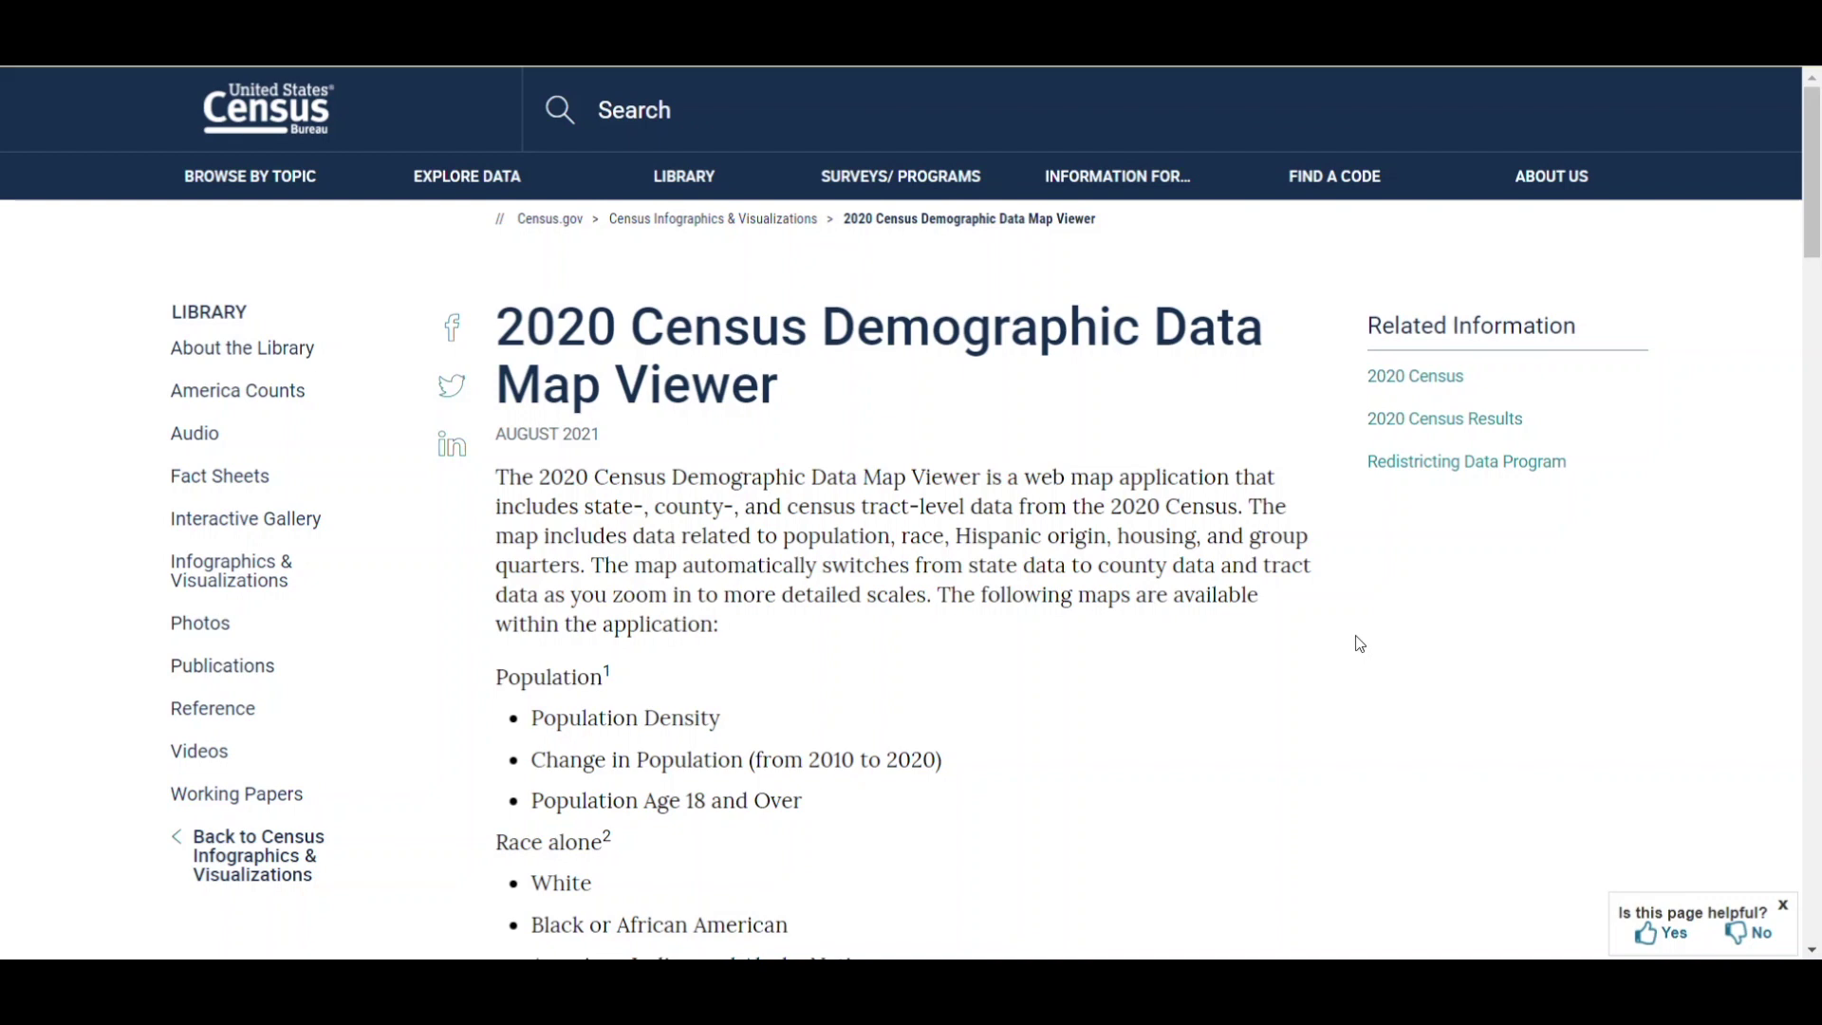
Step: Scroll down to the 2020 Census map viewer and zoom into the state-level population density map
scroll(1359, 643, "down", 10)
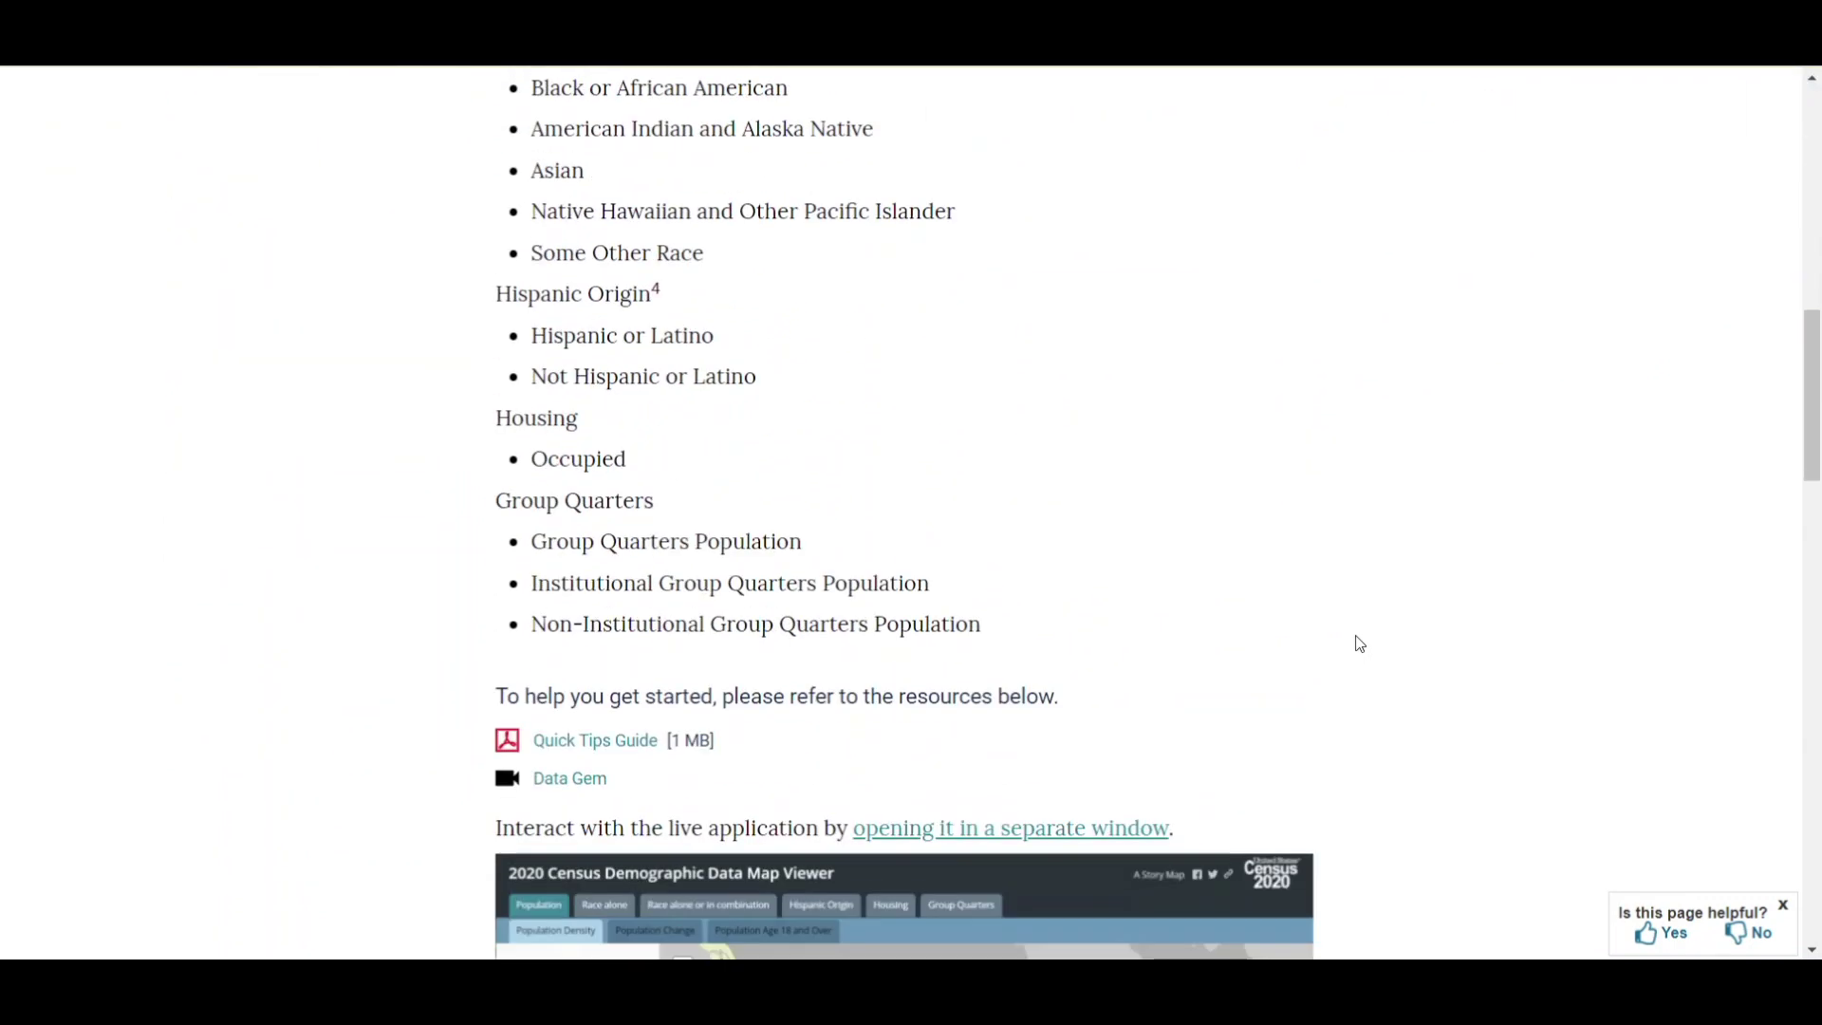
scroll(1359, 643, "down", 1)
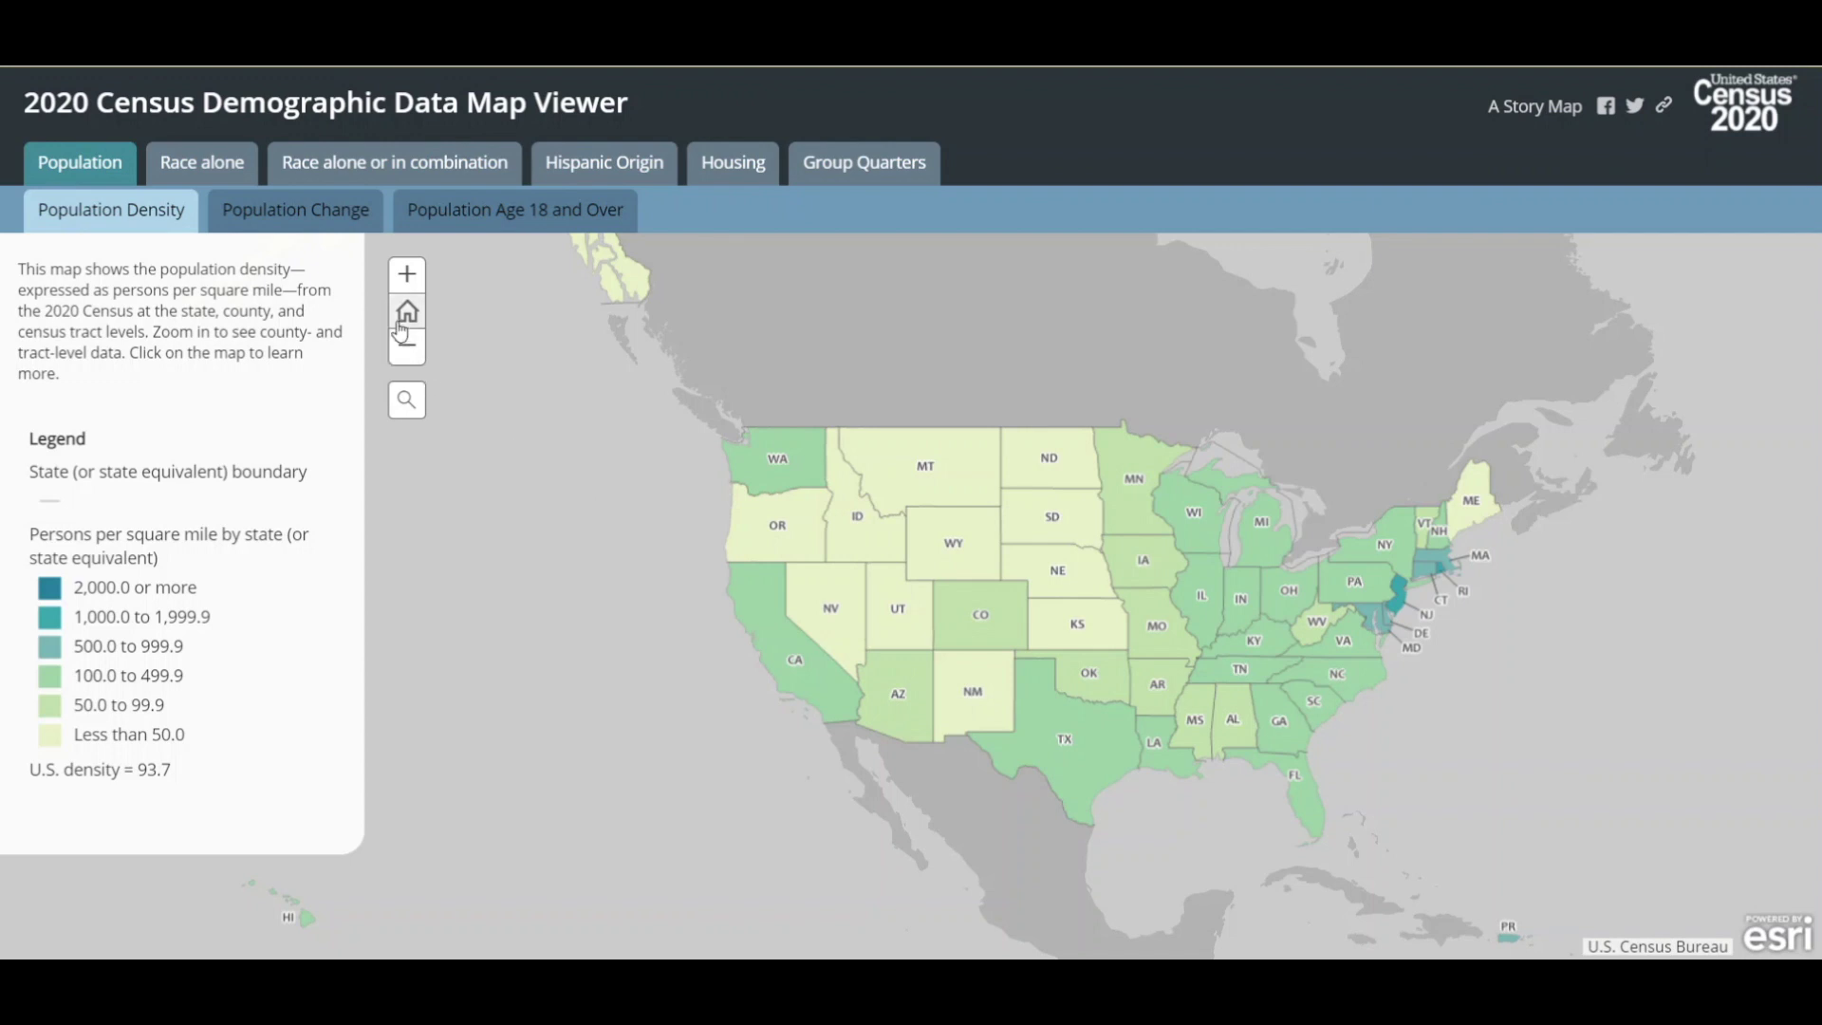
left_click(407, 274)
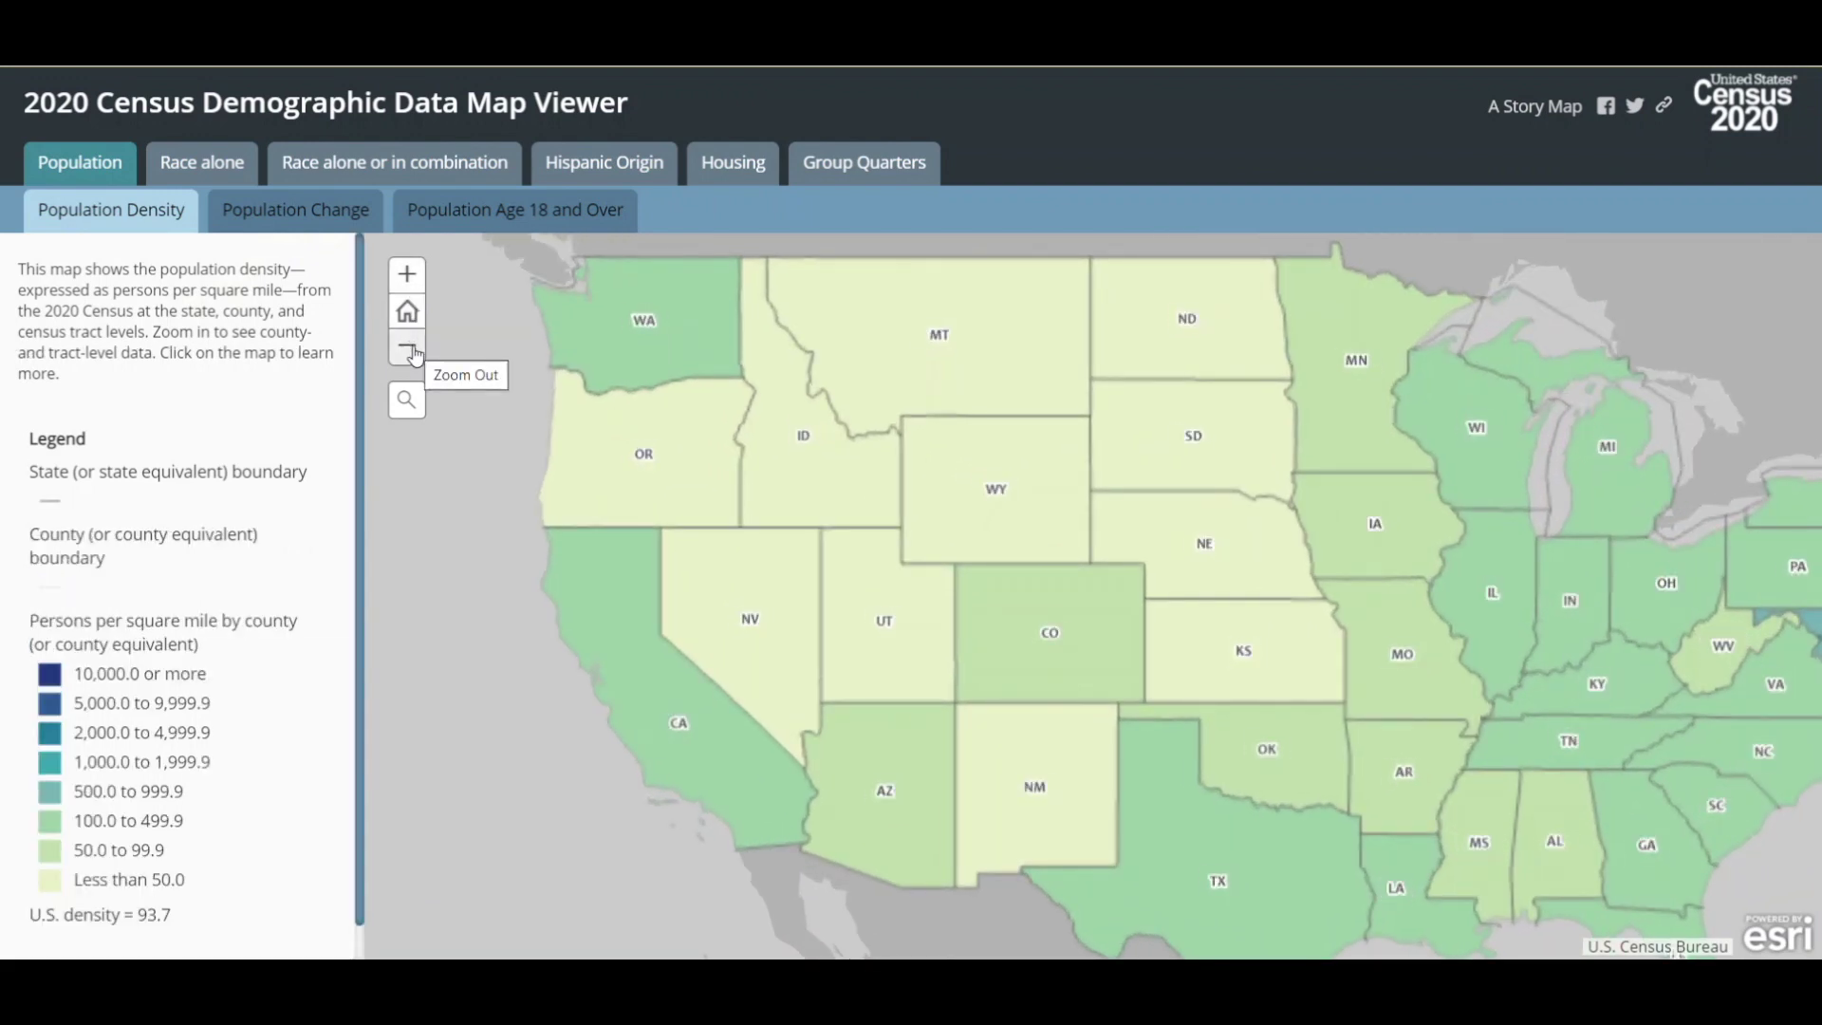
Step: Zoom out to the whole US, read Illinois's population density popup, then zoom toward the Midwest
left_click(407, 347)
left_click(407, 347)
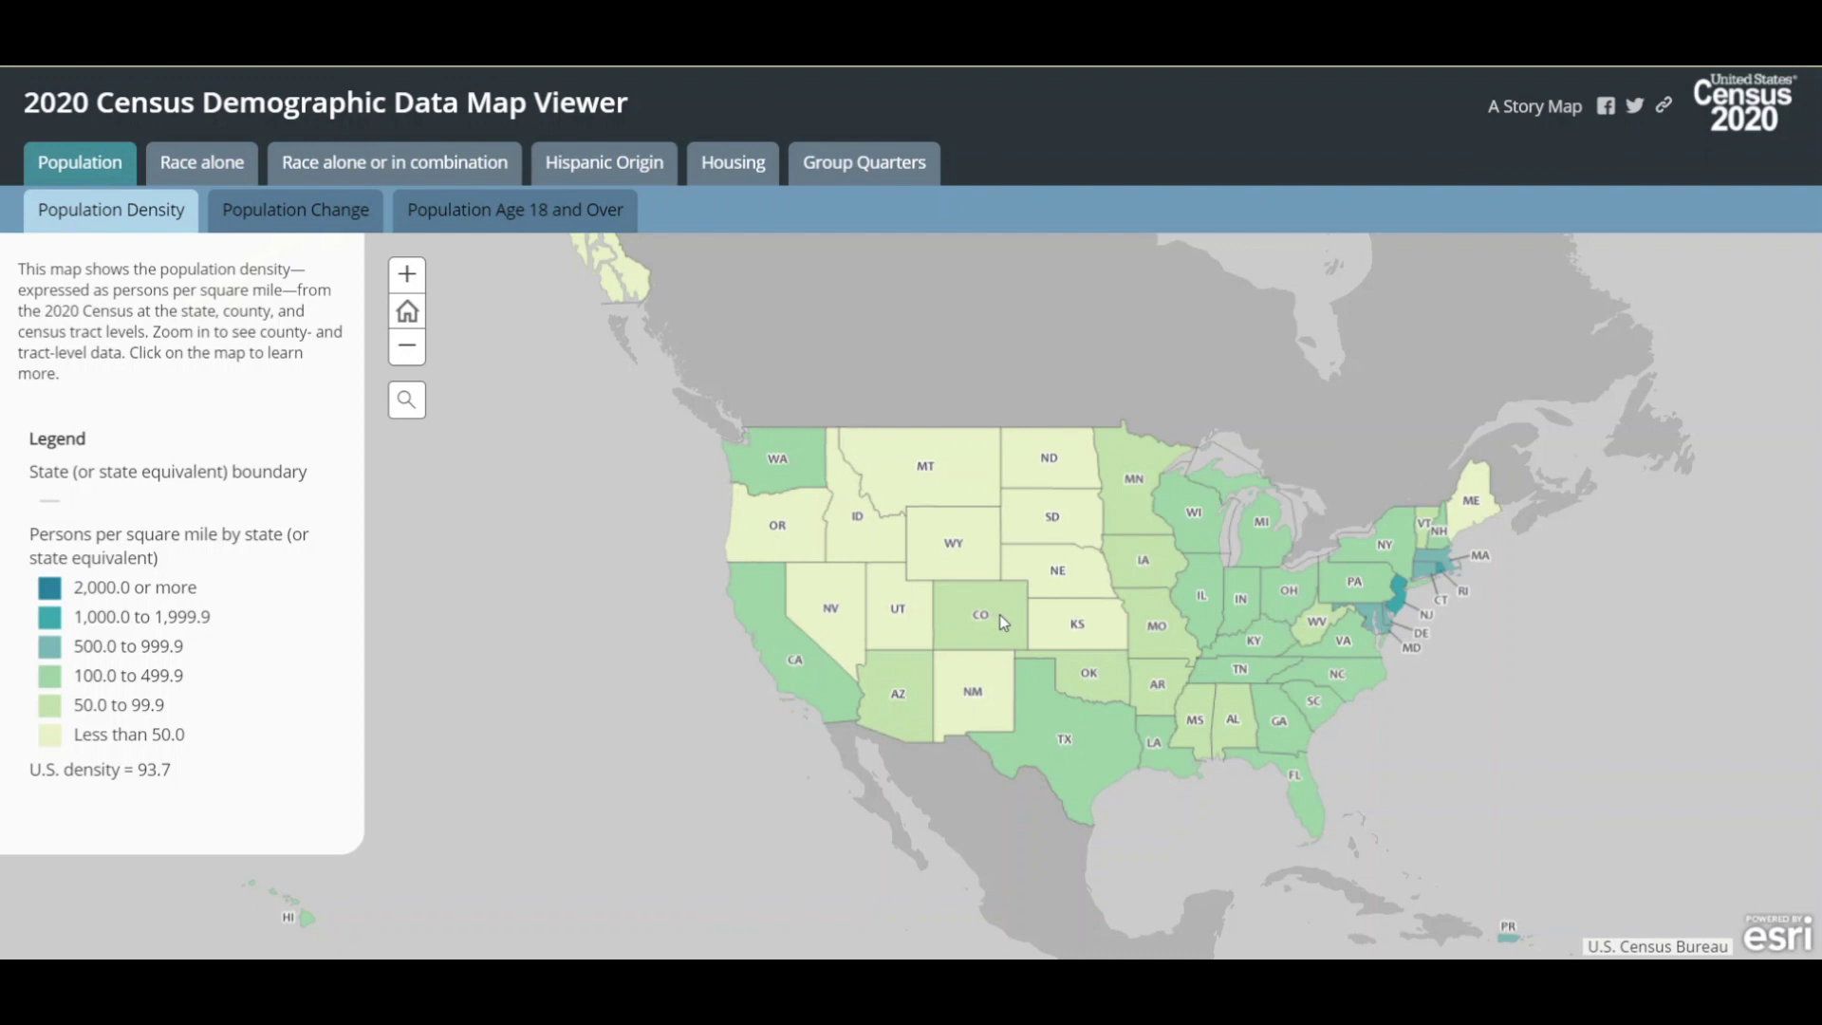
left_click(1203, 607)
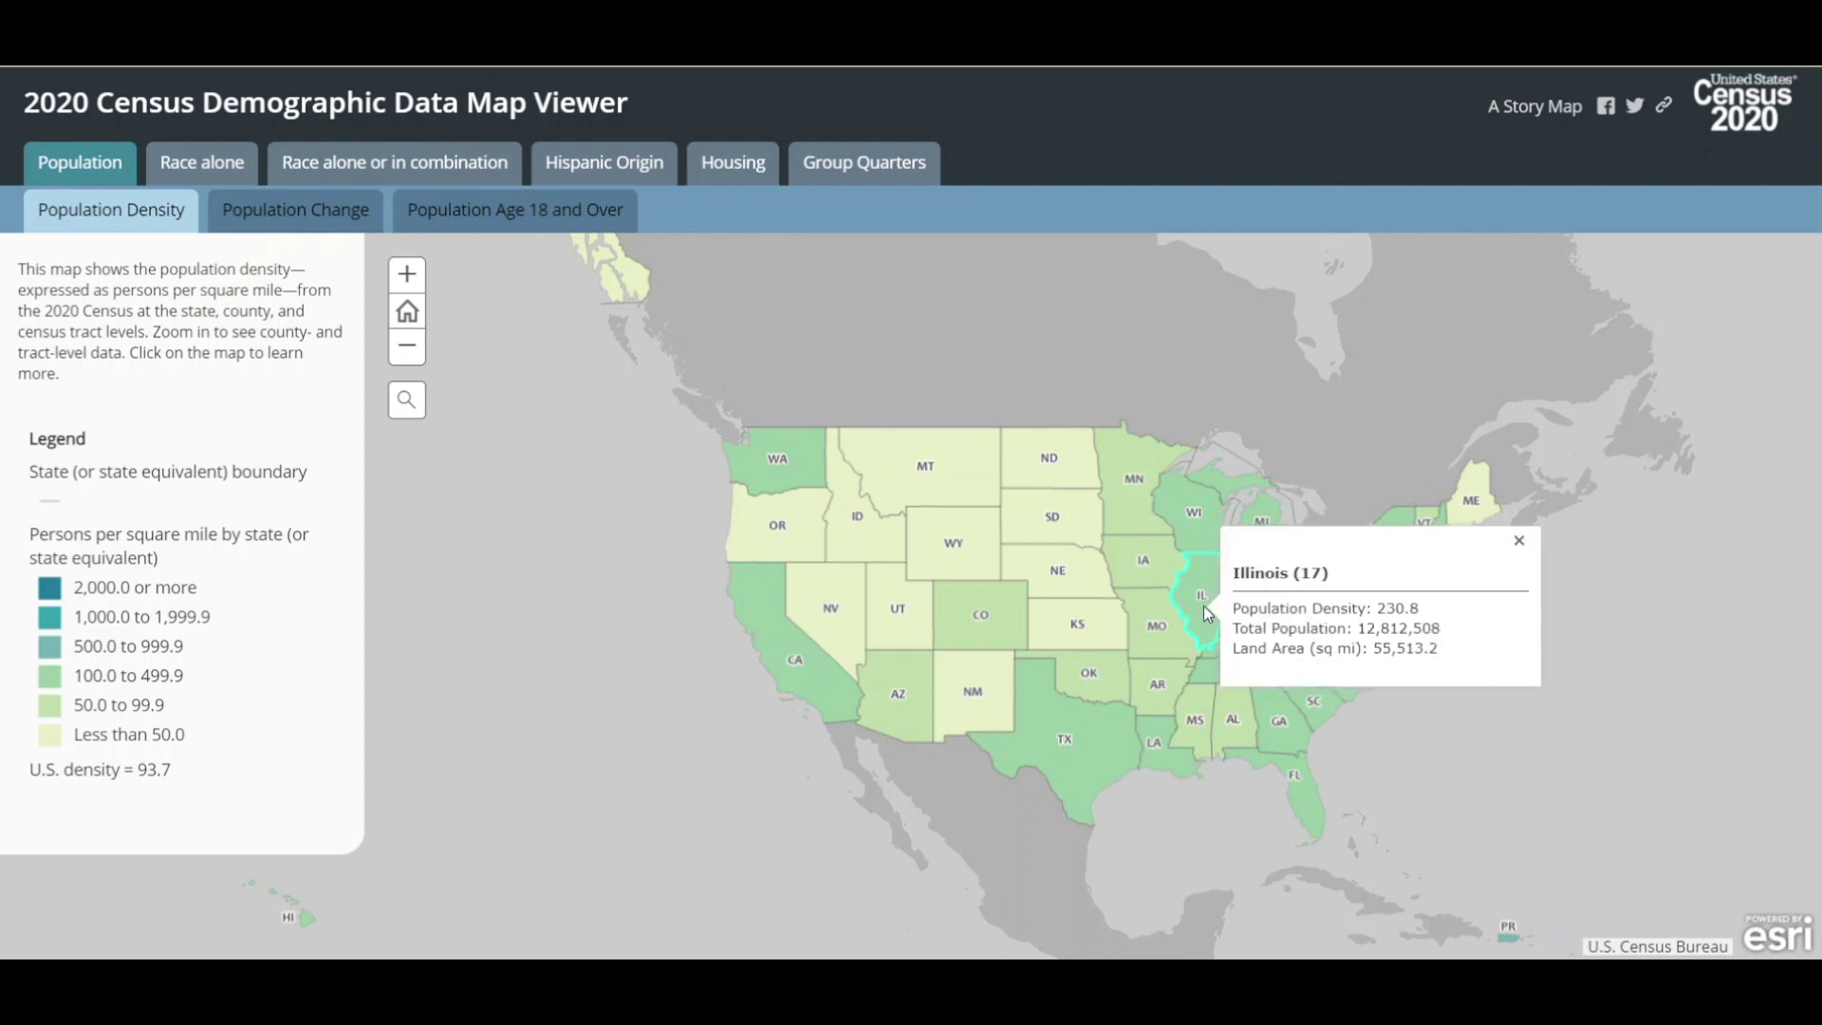
left_click(1518, 540)
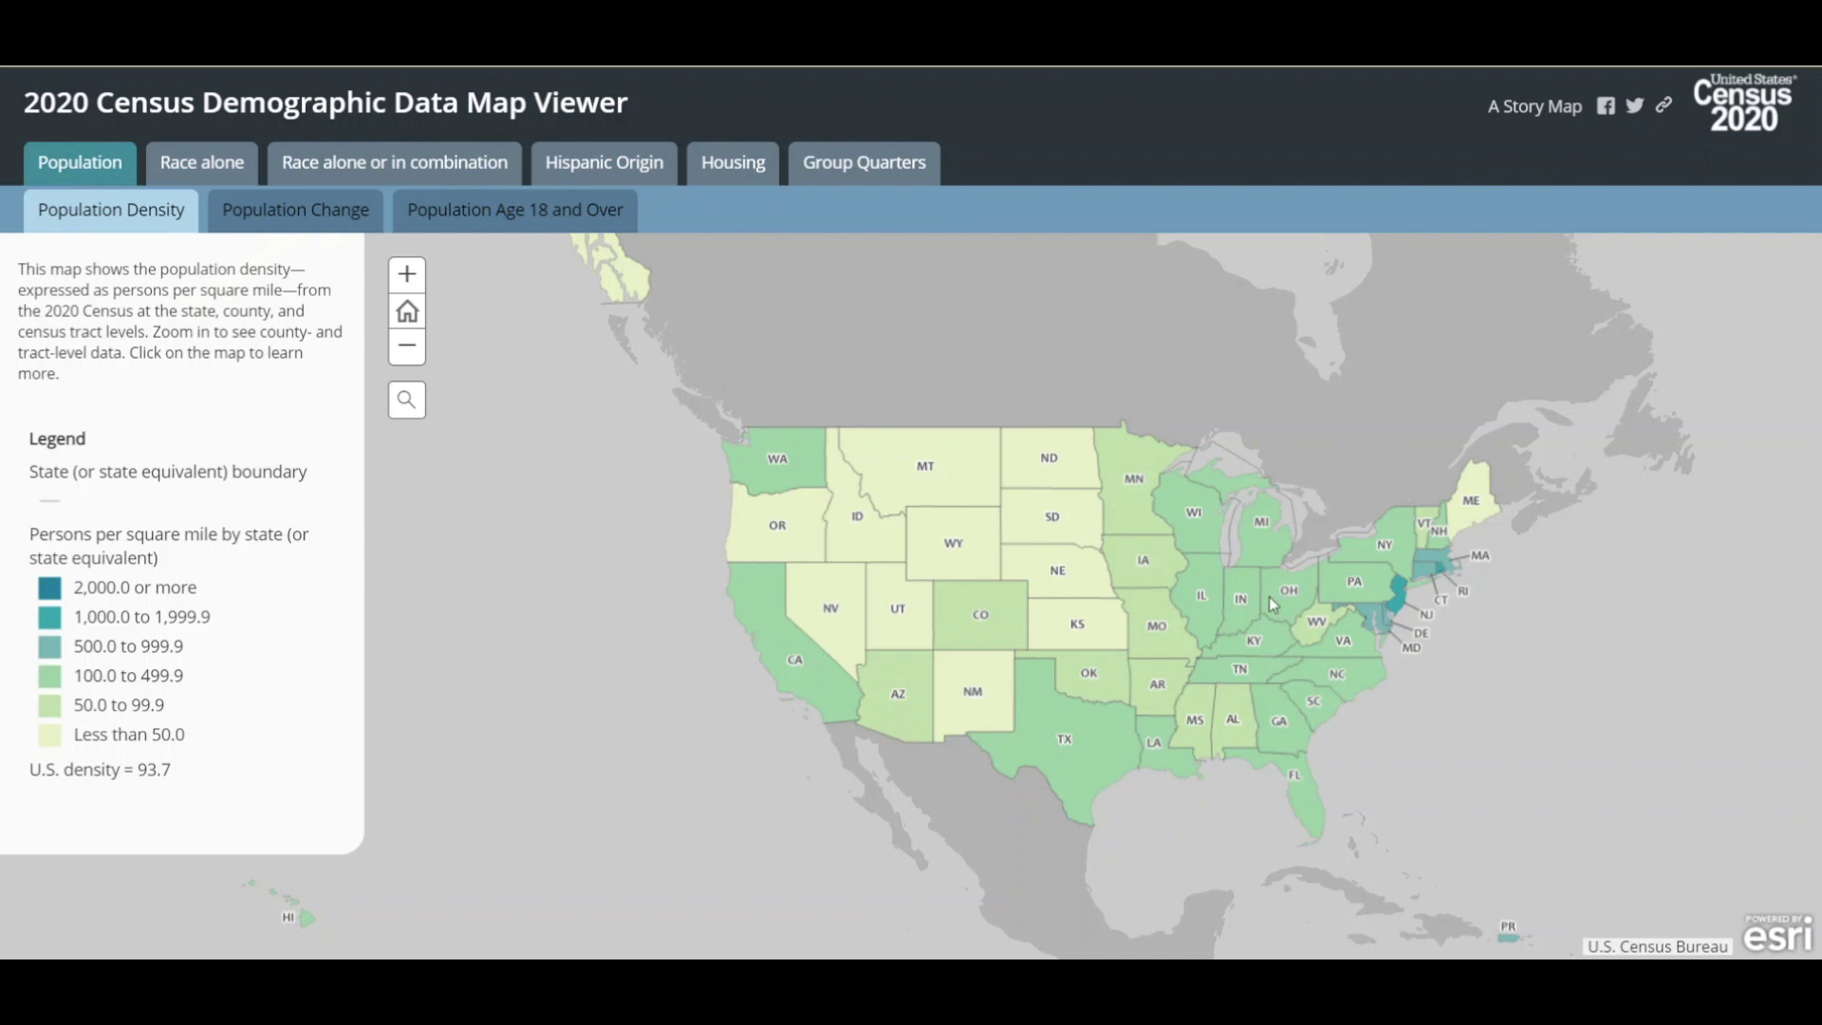
scroll(1221, 594, "up", 1)
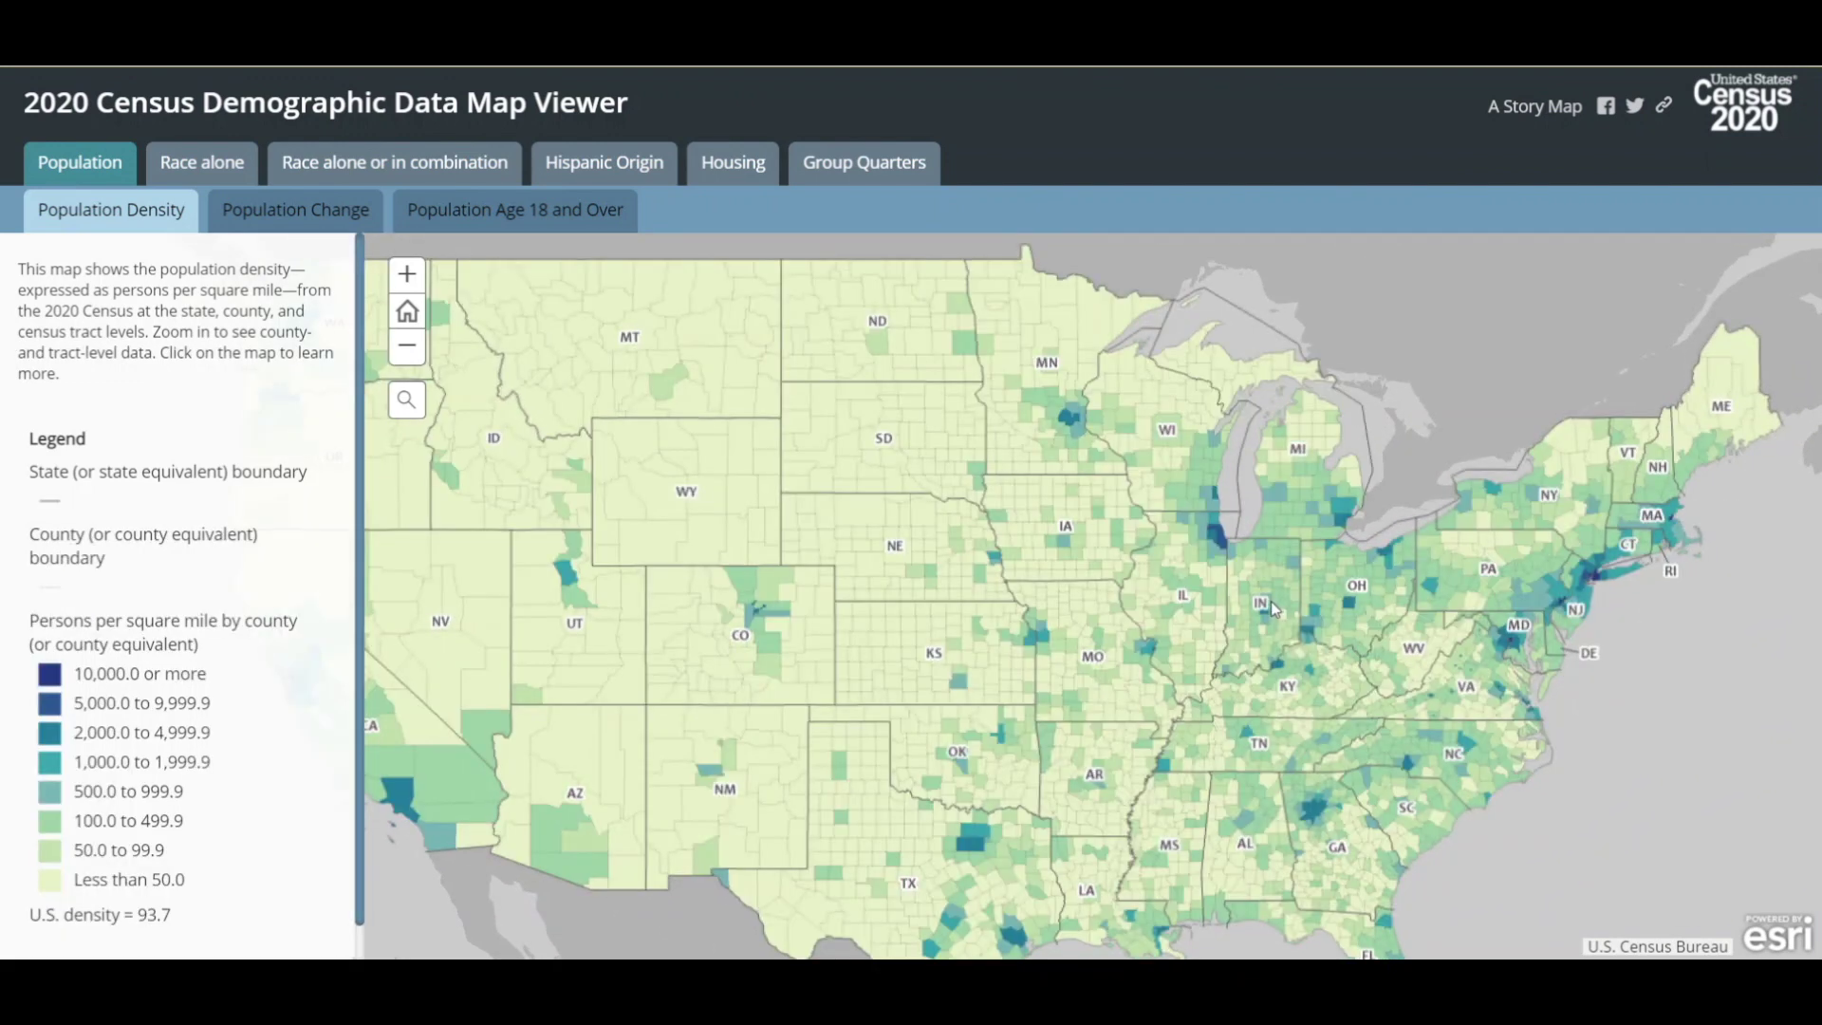
Step: Zoom in over Indiana and check Parke County's population density details
scroll(1272, 601, "up", 1)
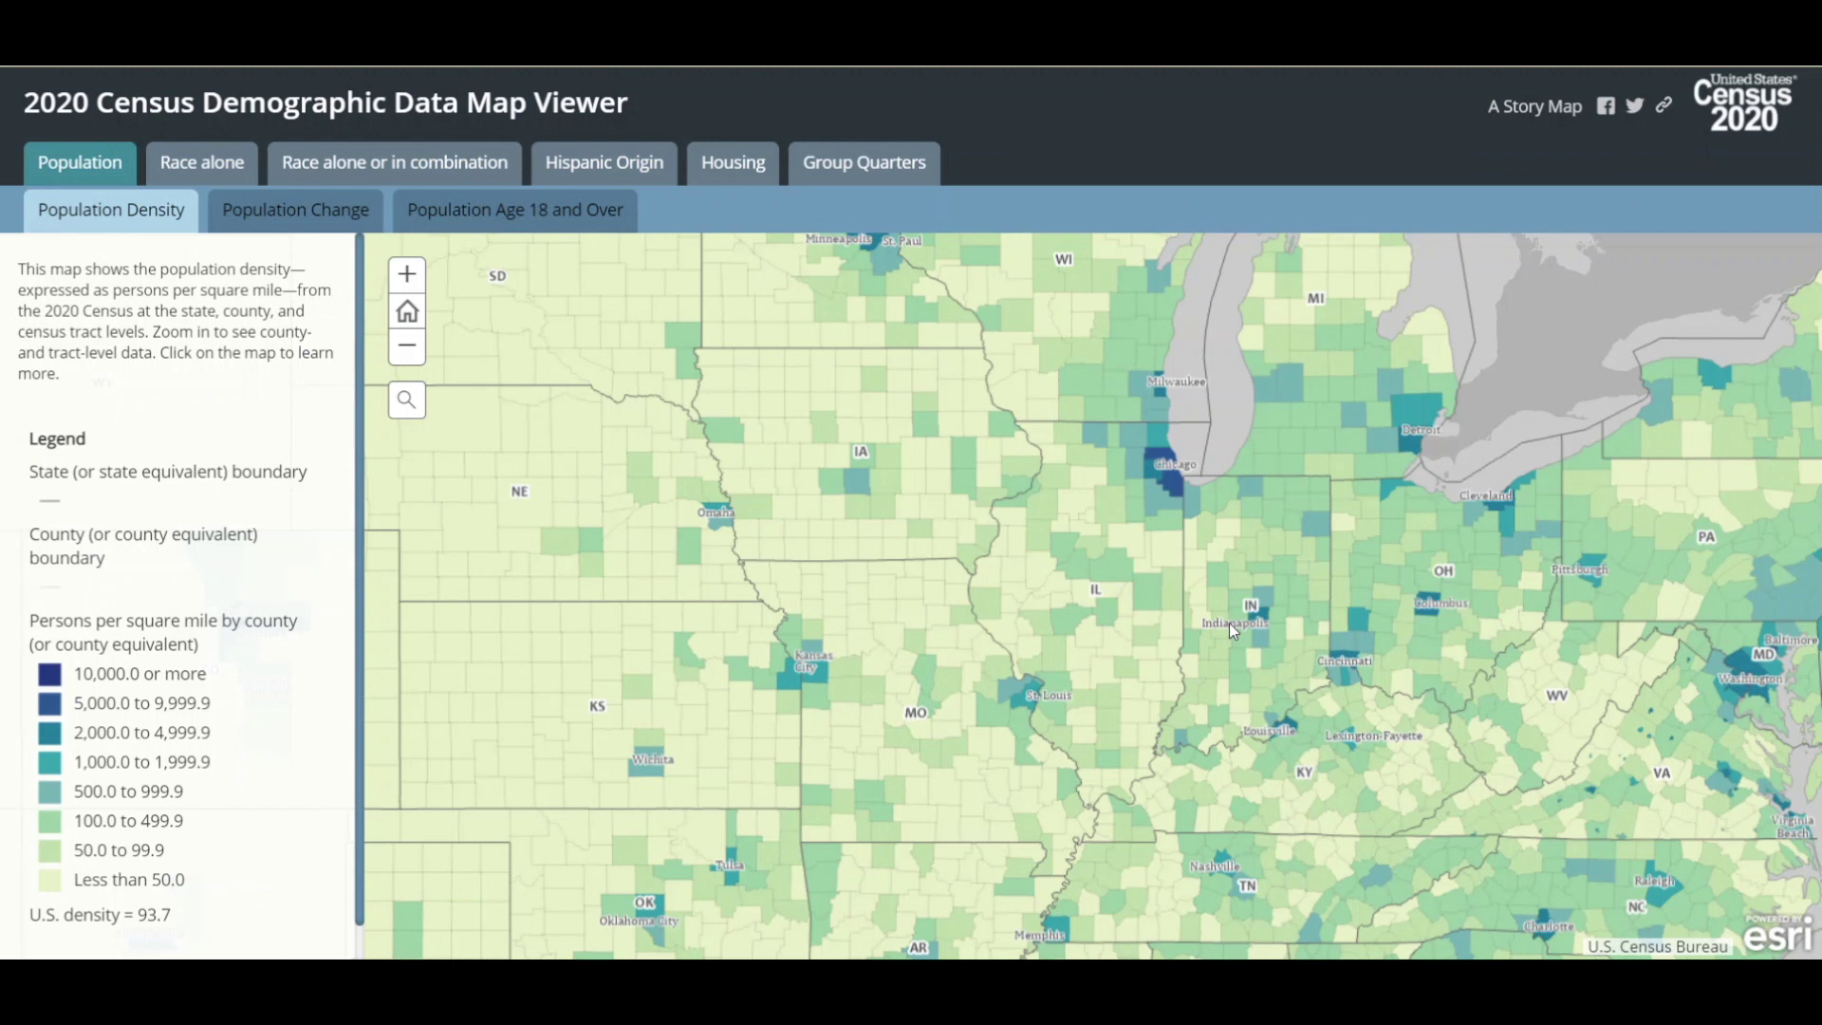
left_click_drag(1228, 622, 1175, 613)
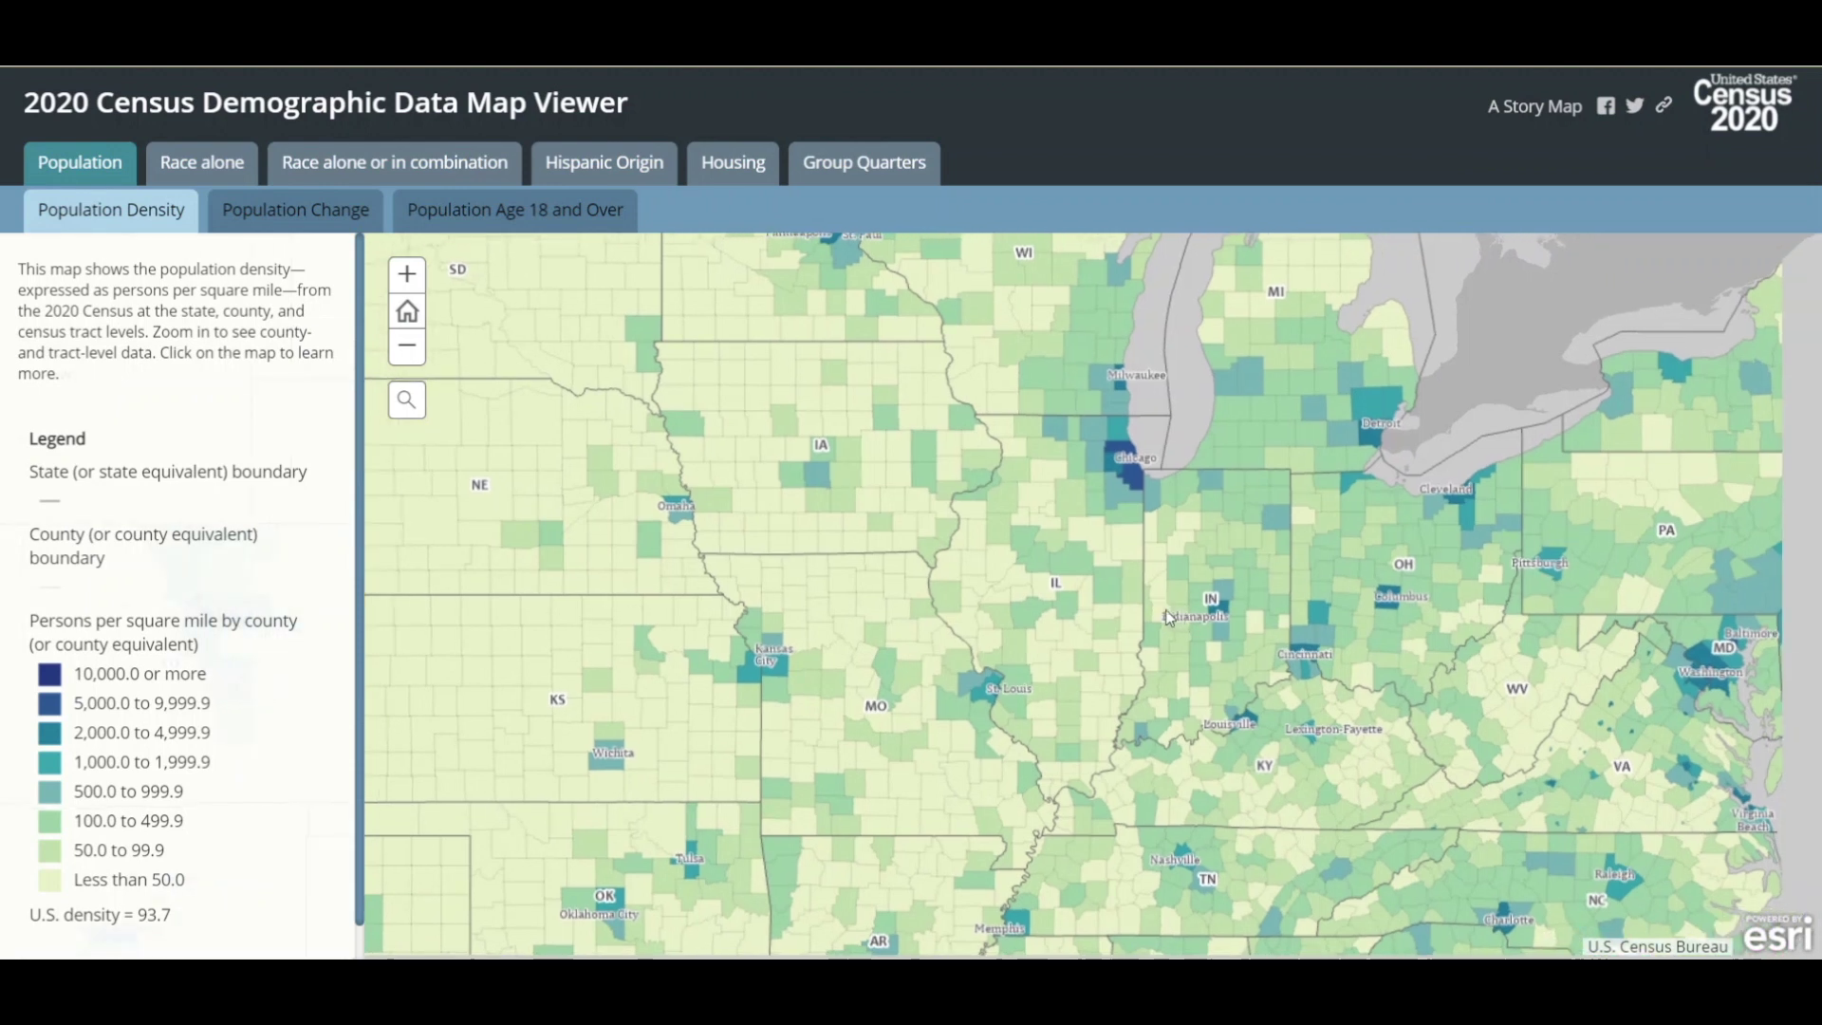
left_click(1165, 612)
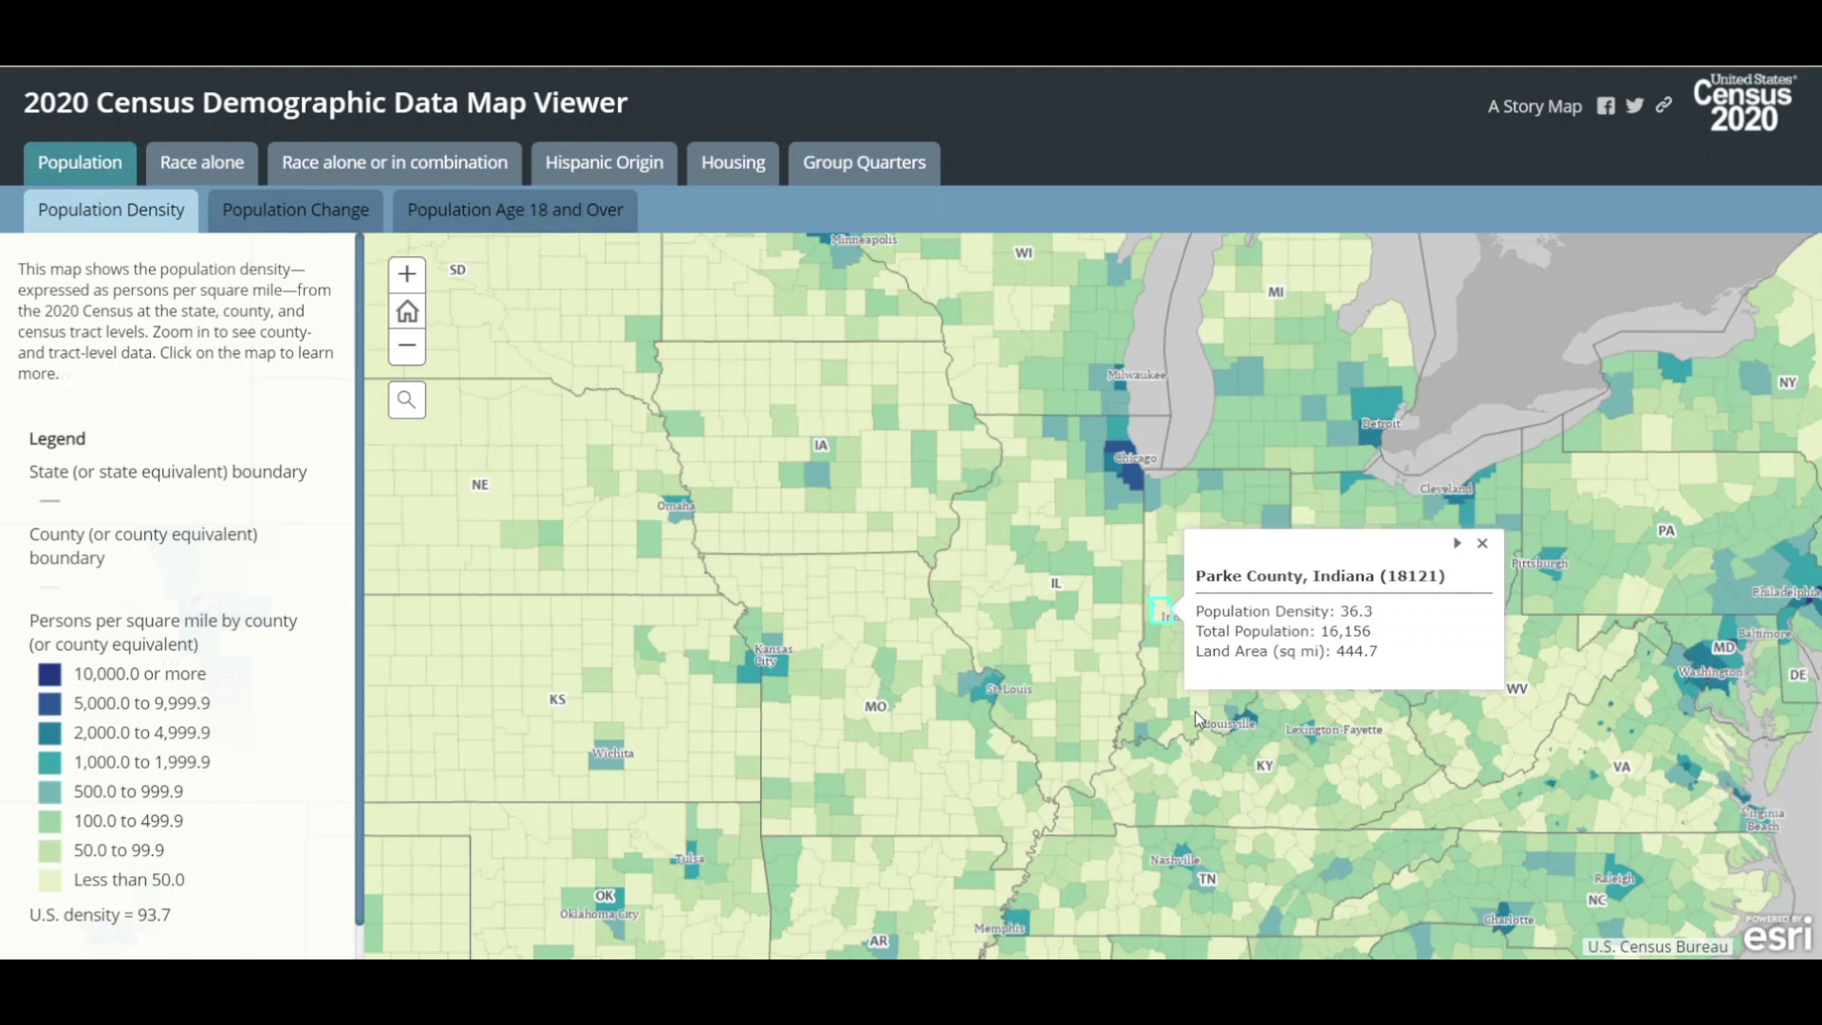
left_click(1479, 544)
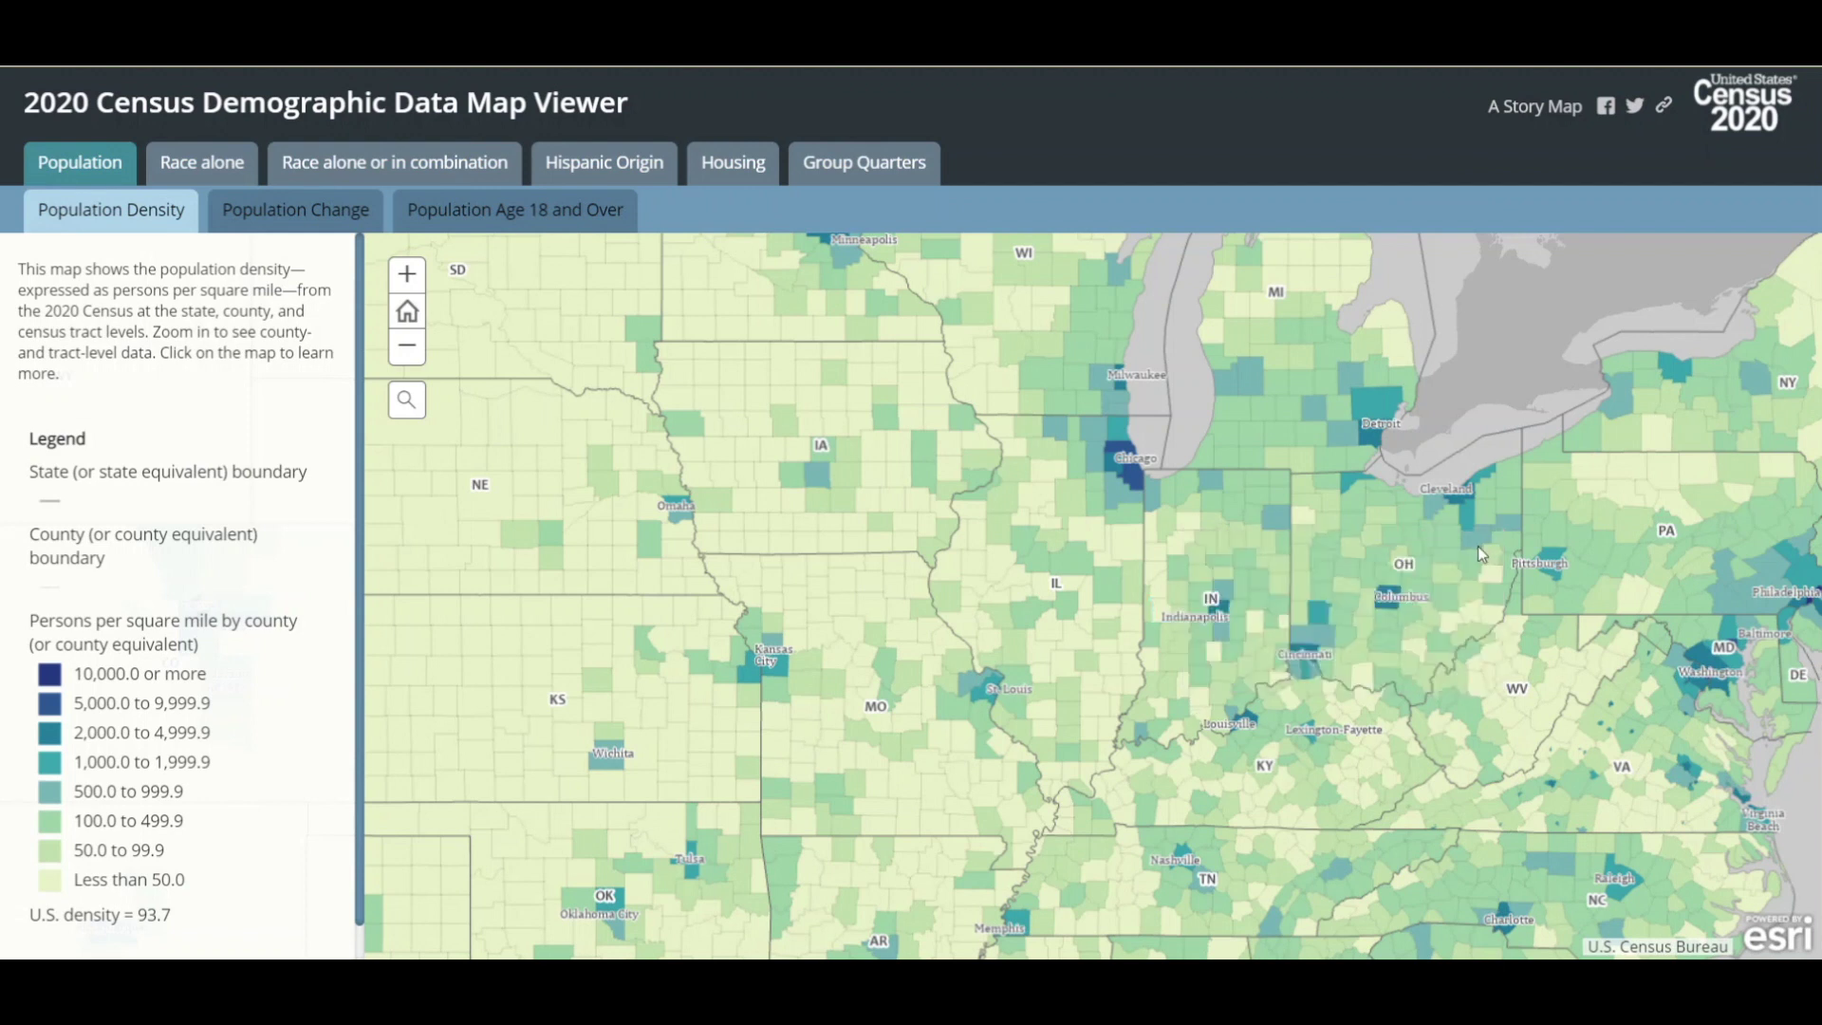
Step: Pan to Ohio and zoom near Columbus until tract-level density appears
left_click_drag(1444, 598, 873, 664)
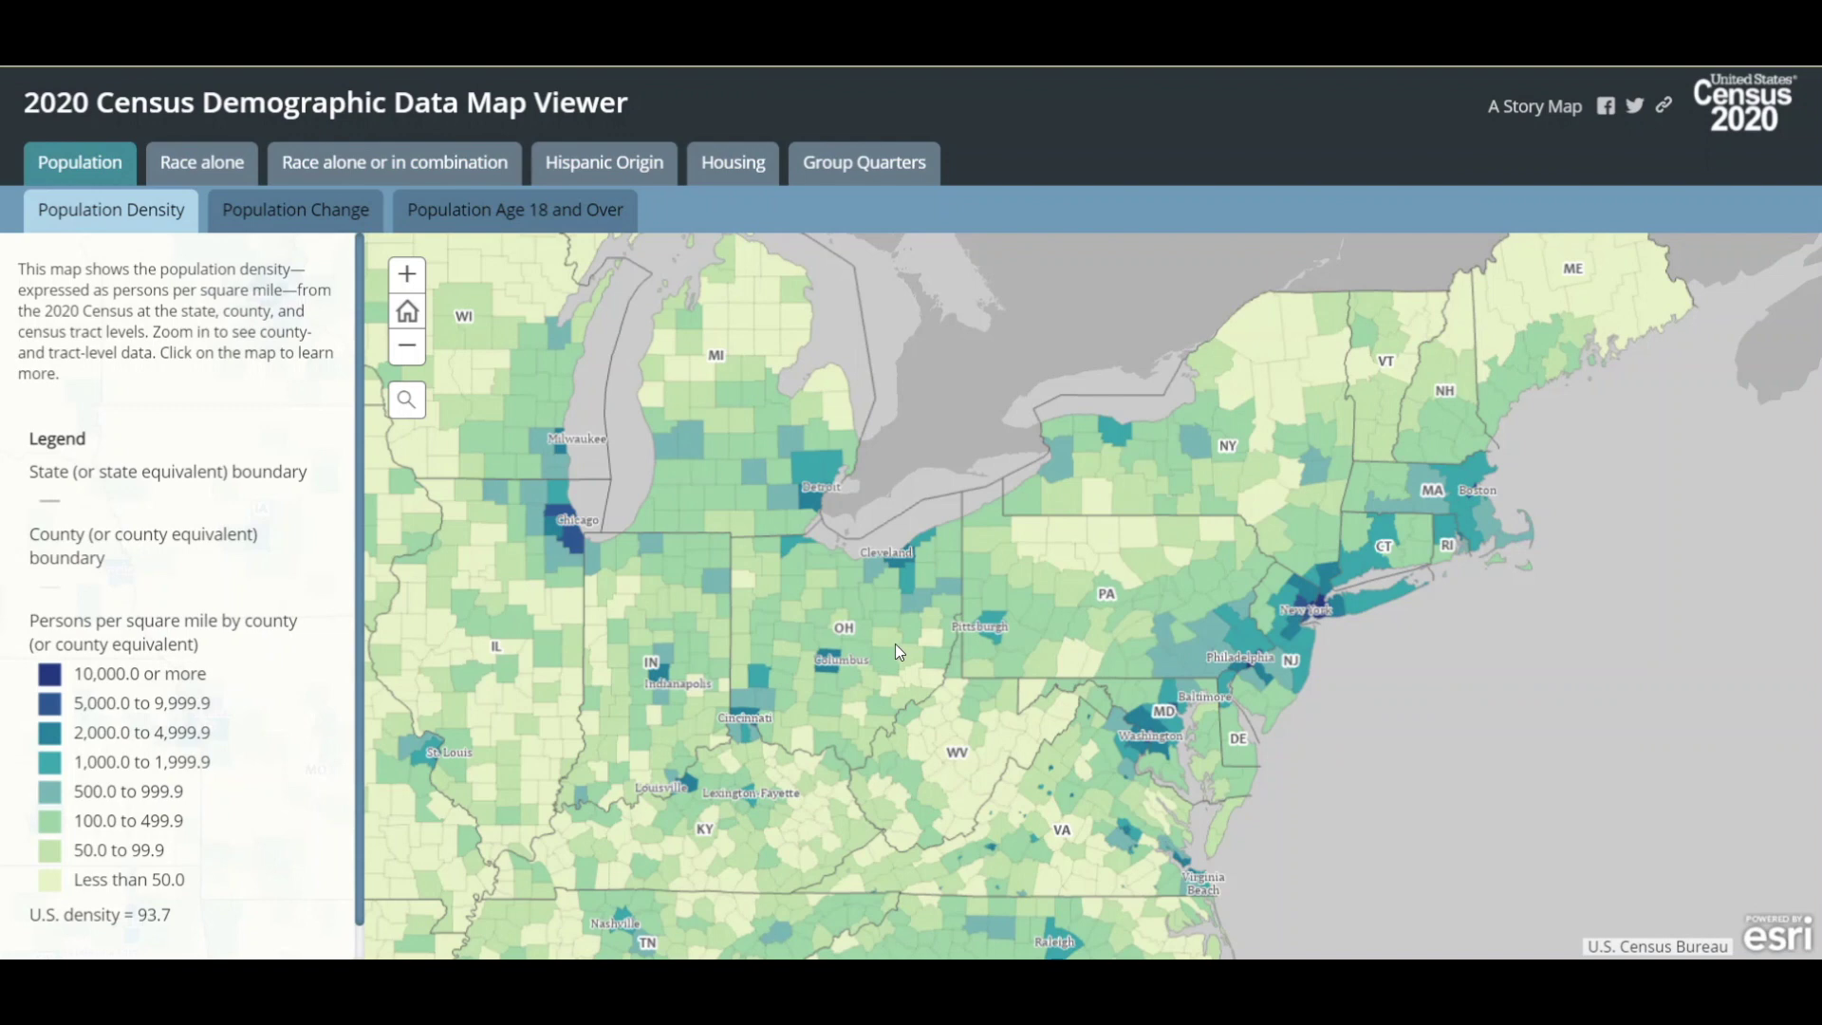
scroll(787, 657, "up", 1)
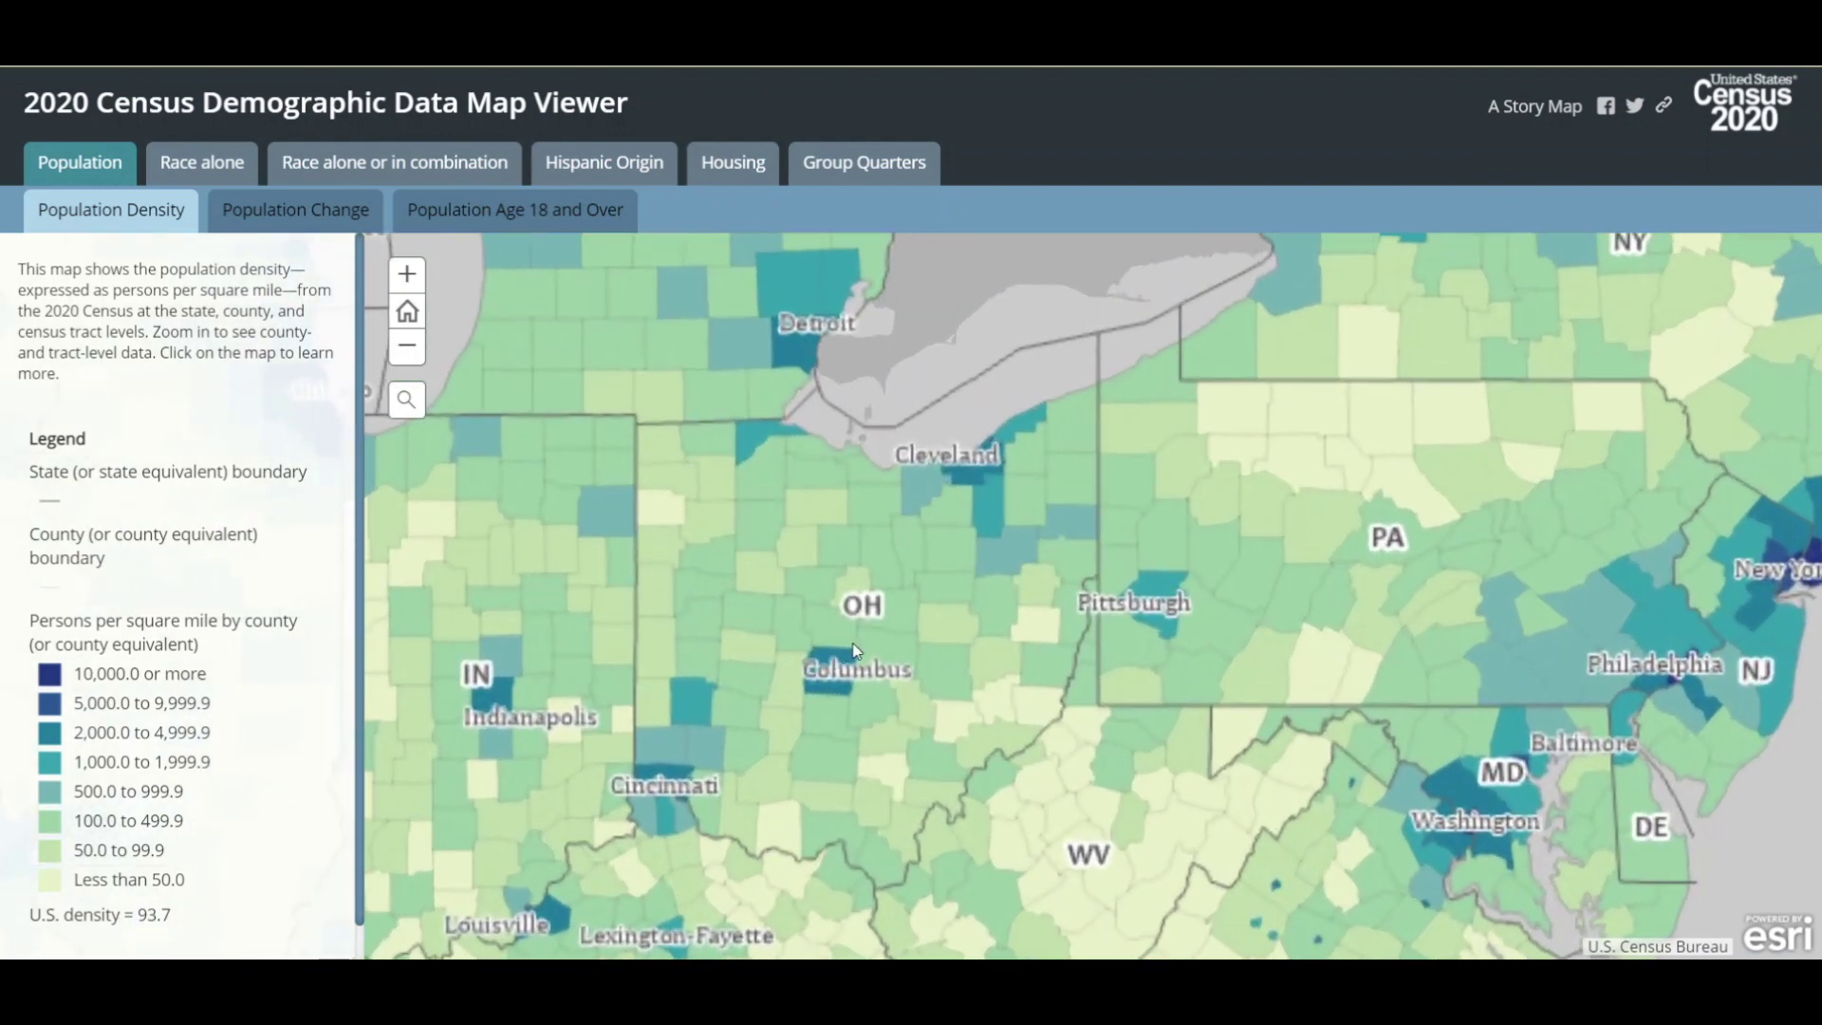
scroll(870, 643, "up", 1)
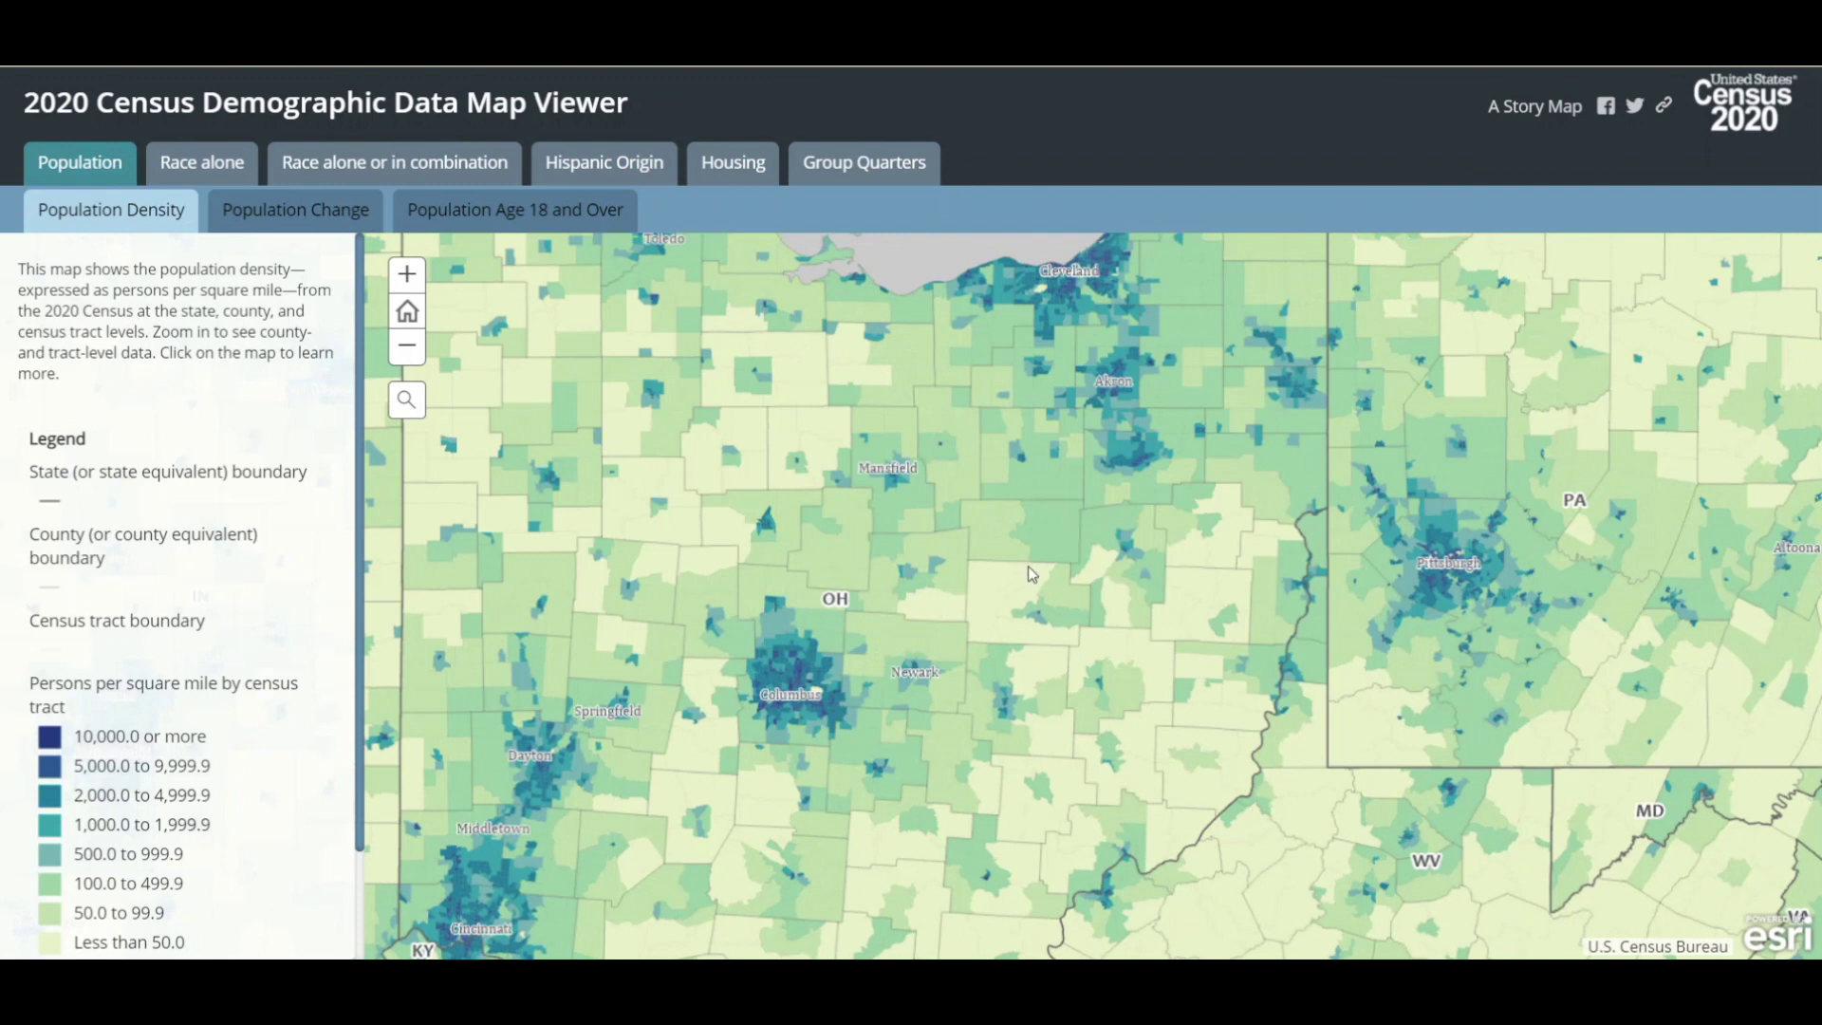
Step: Pan east across Pennsylvania and zoom into the eastern part of the state
left_click_drag(1021, 575, 596, 702)
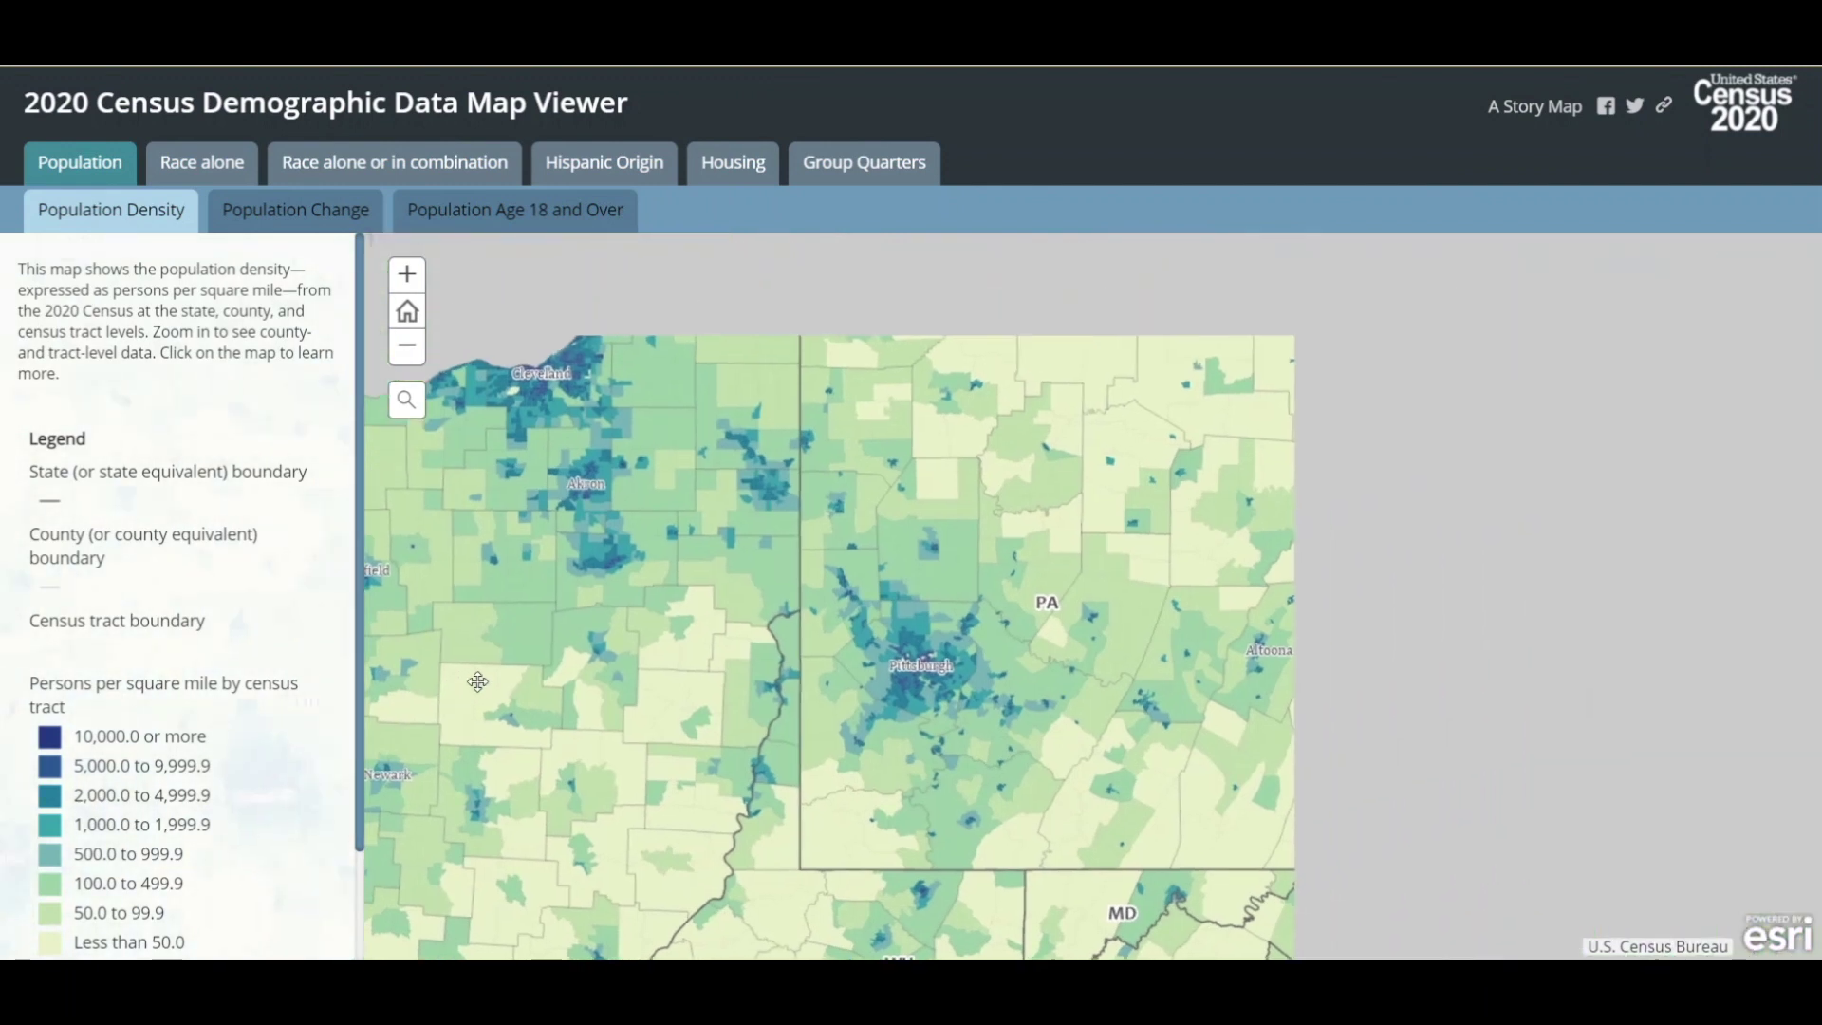
left_click_drag(1251, 572, 740, 647)
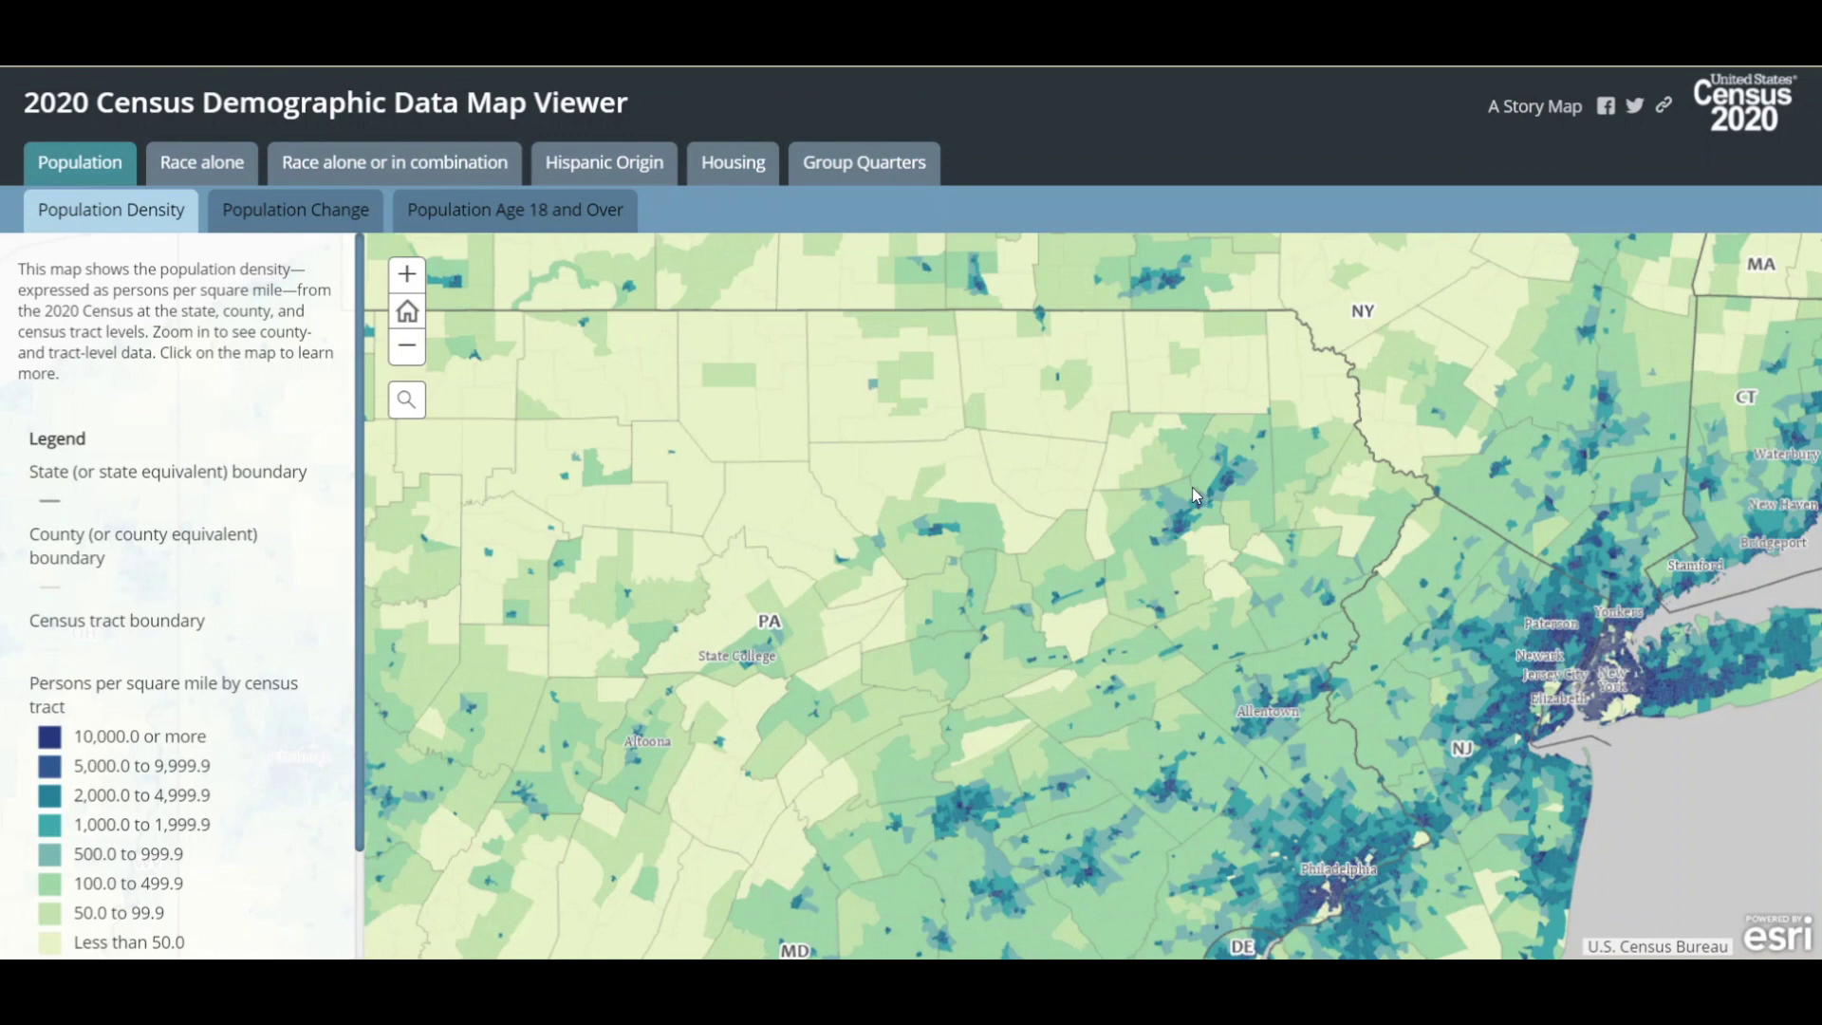
scroll(1195, 490, "up", 2)
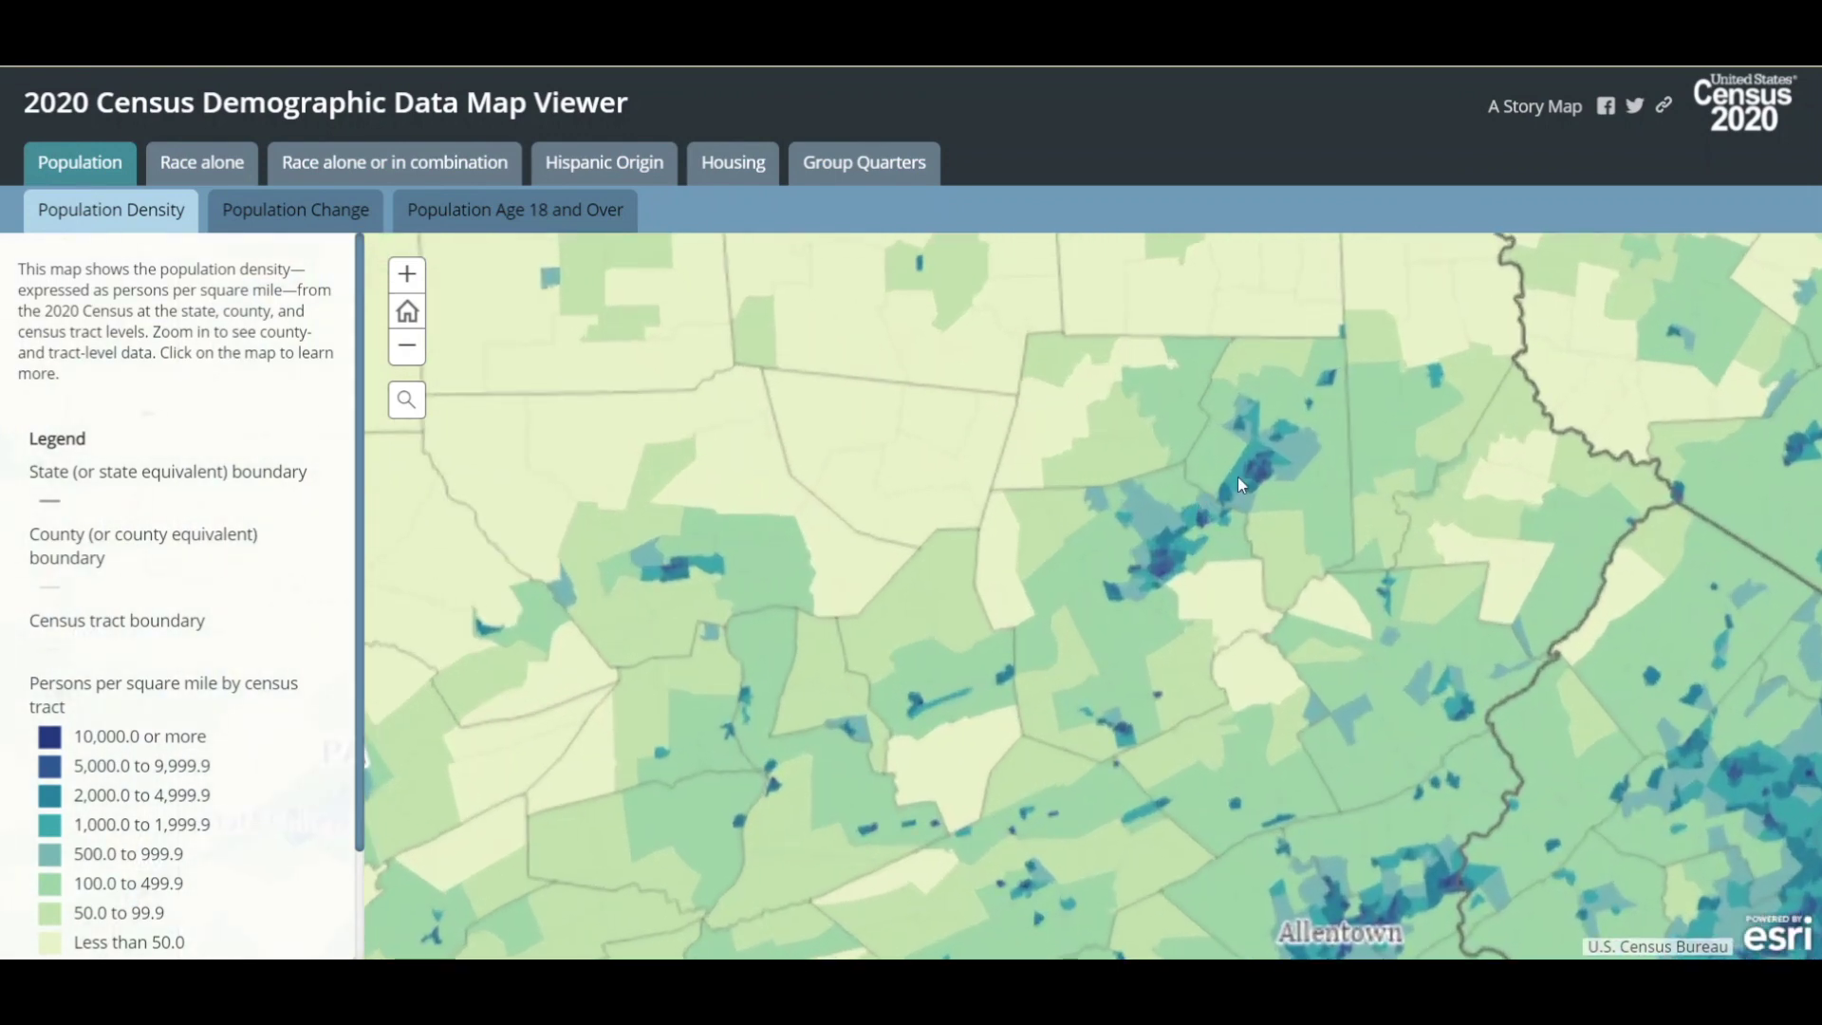
scroll(1240, 482, "up", 1)
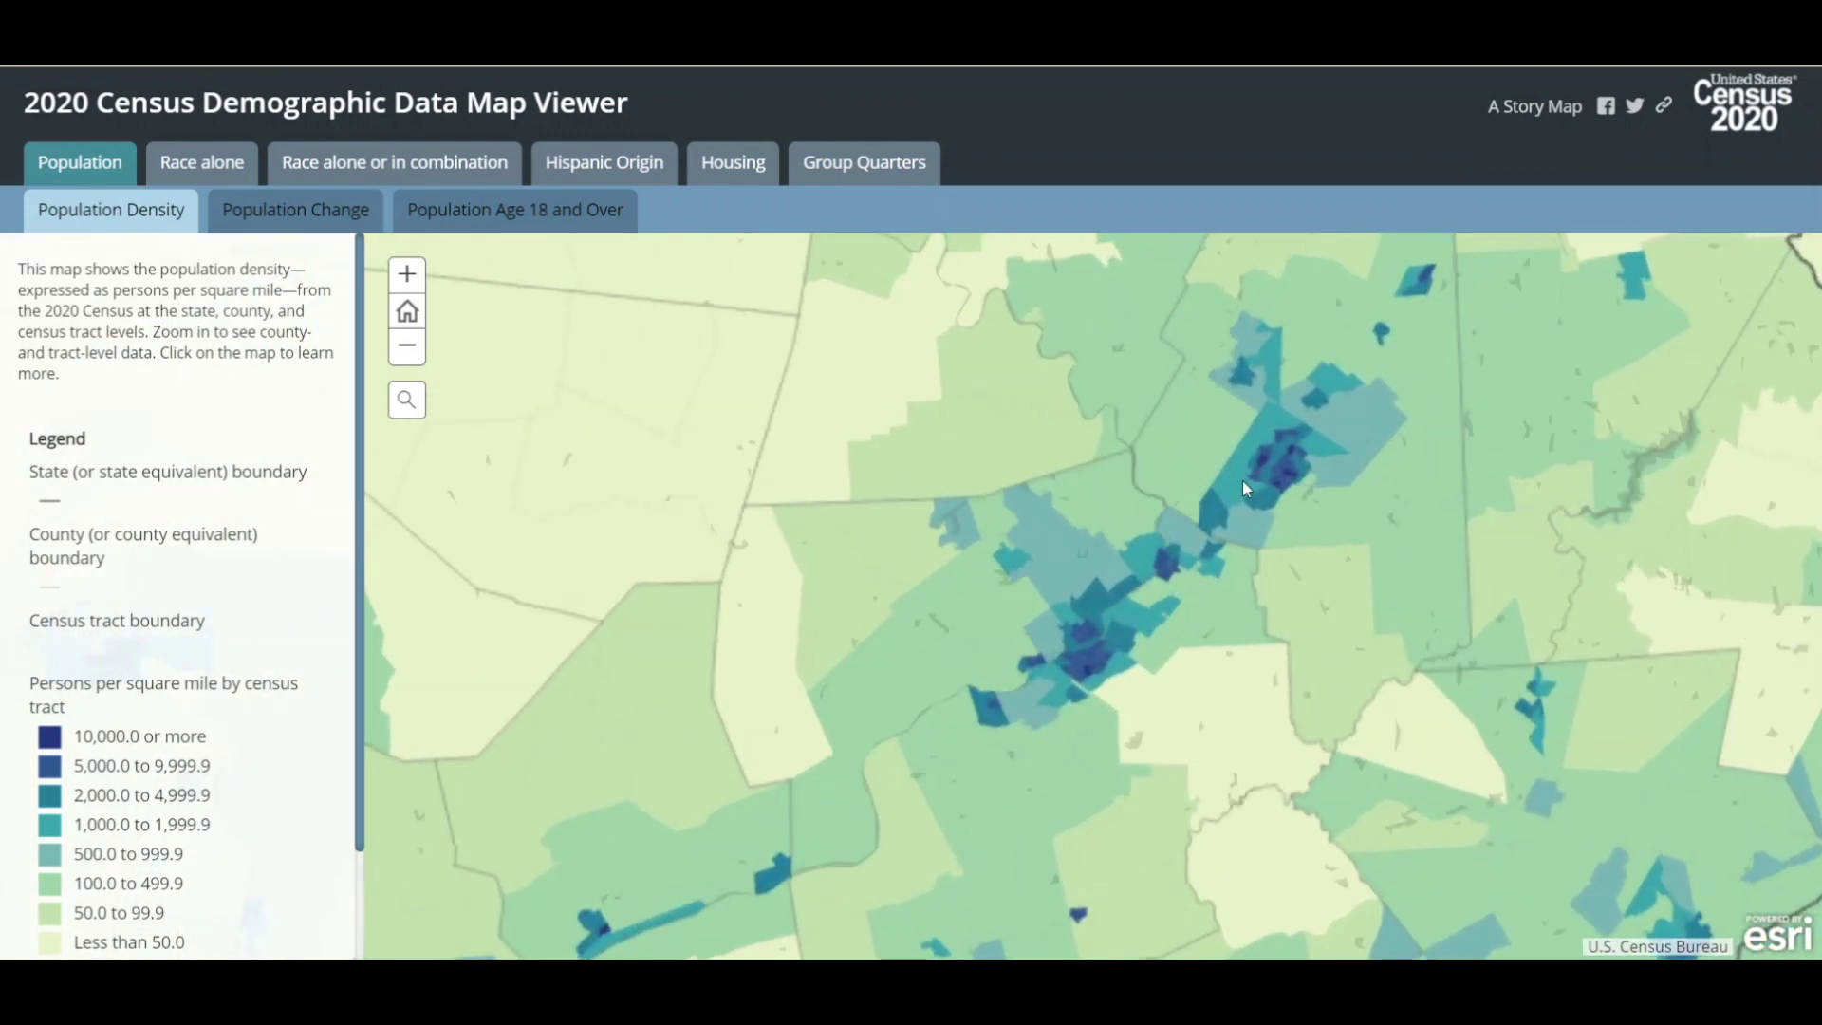
scroll(1244, 481, "up", 1)
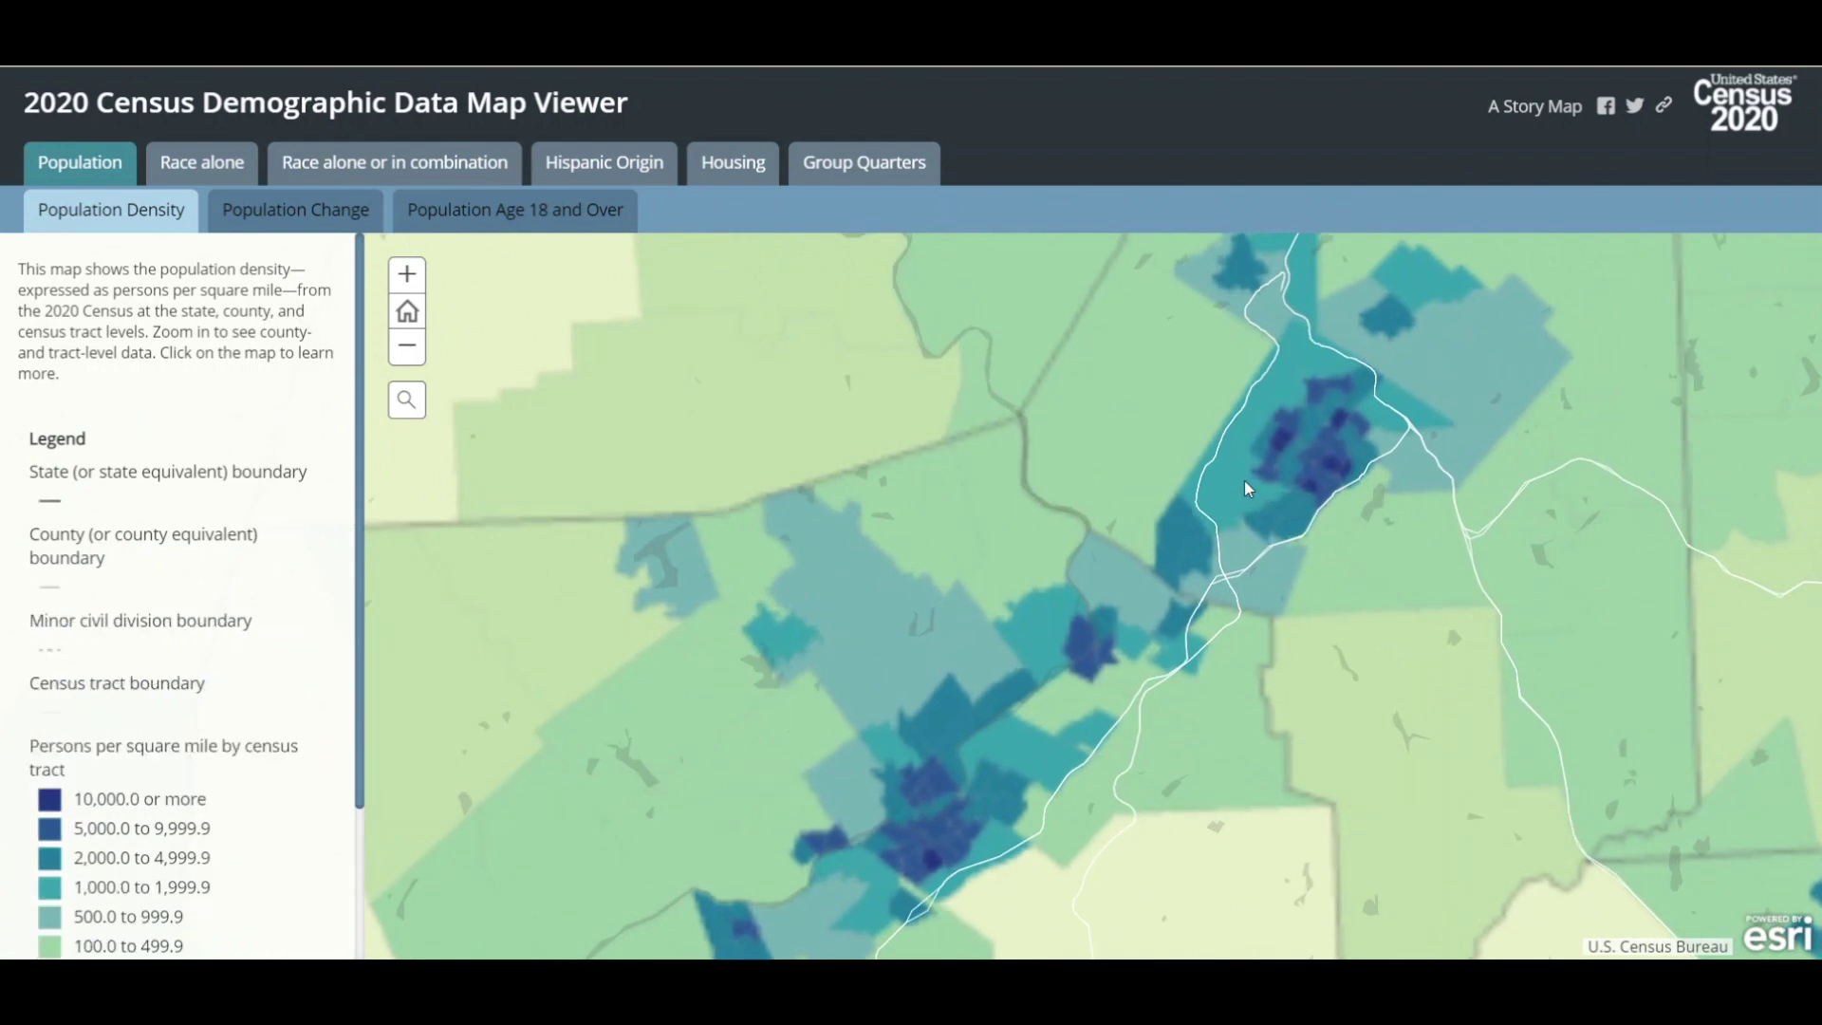
scroll(1262, 538, "up", 1)
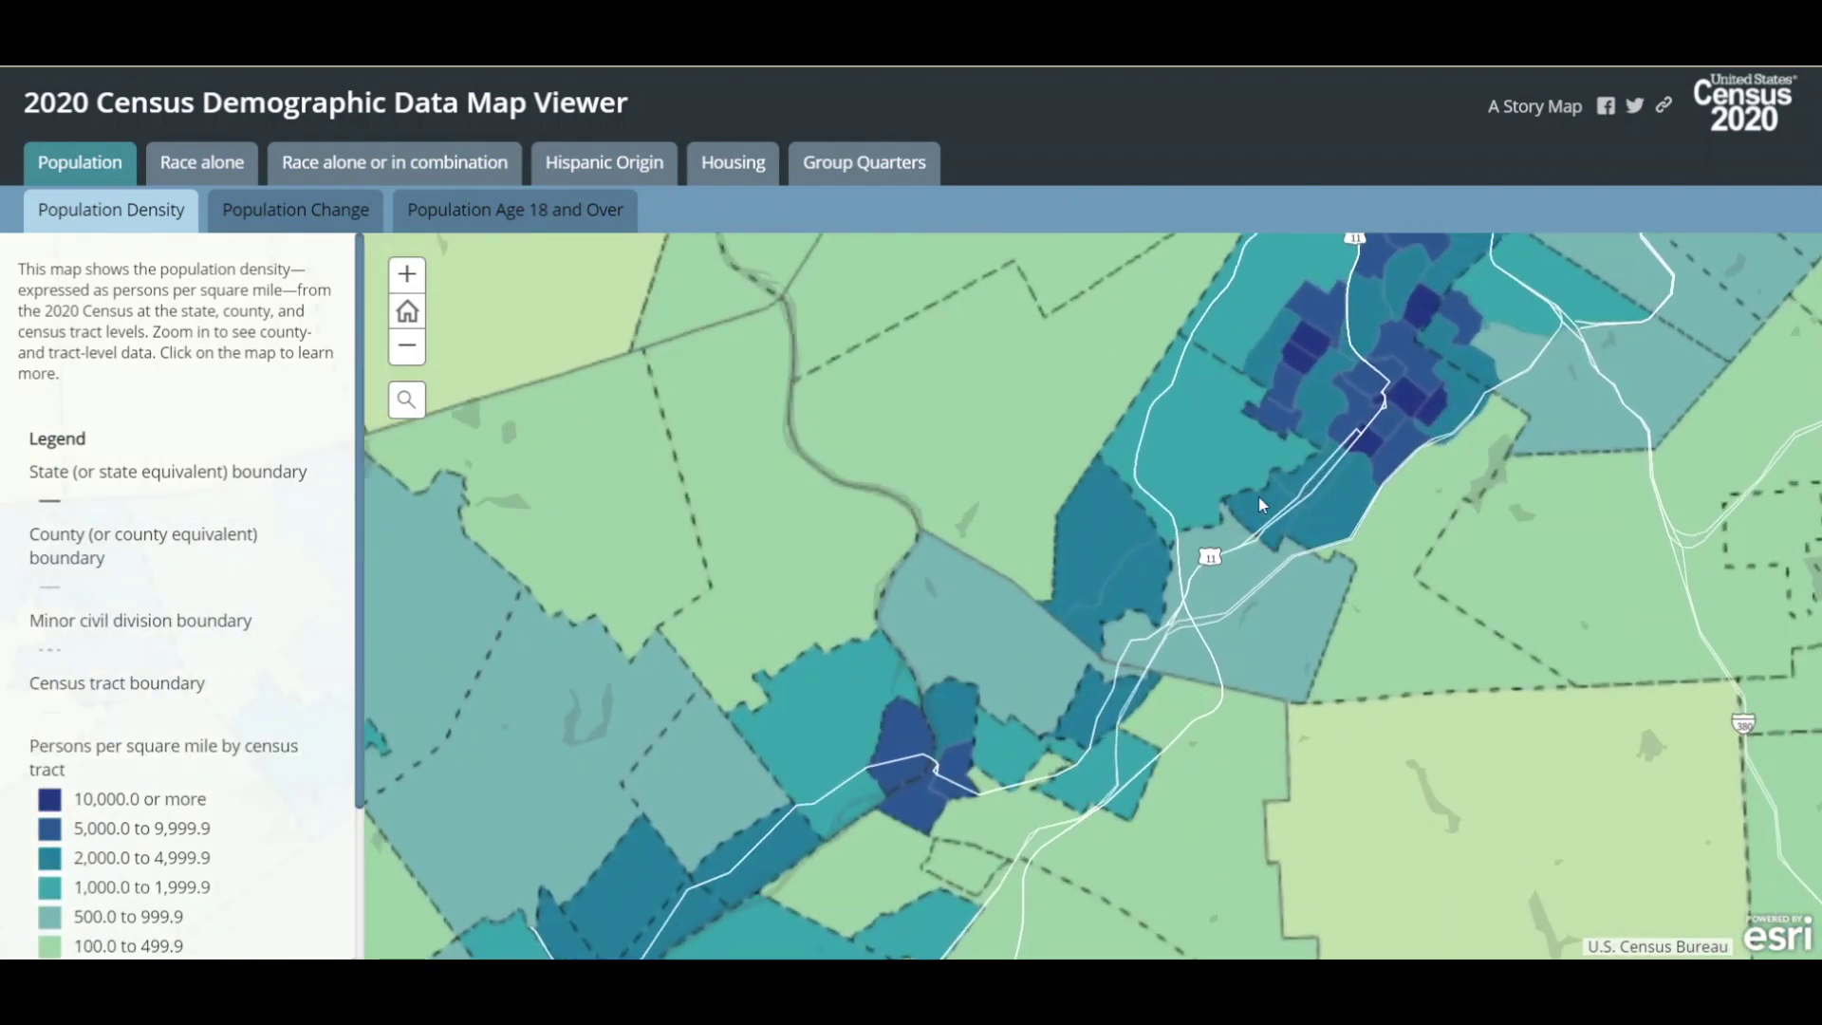
scroll(1272, 431, "up", 1)
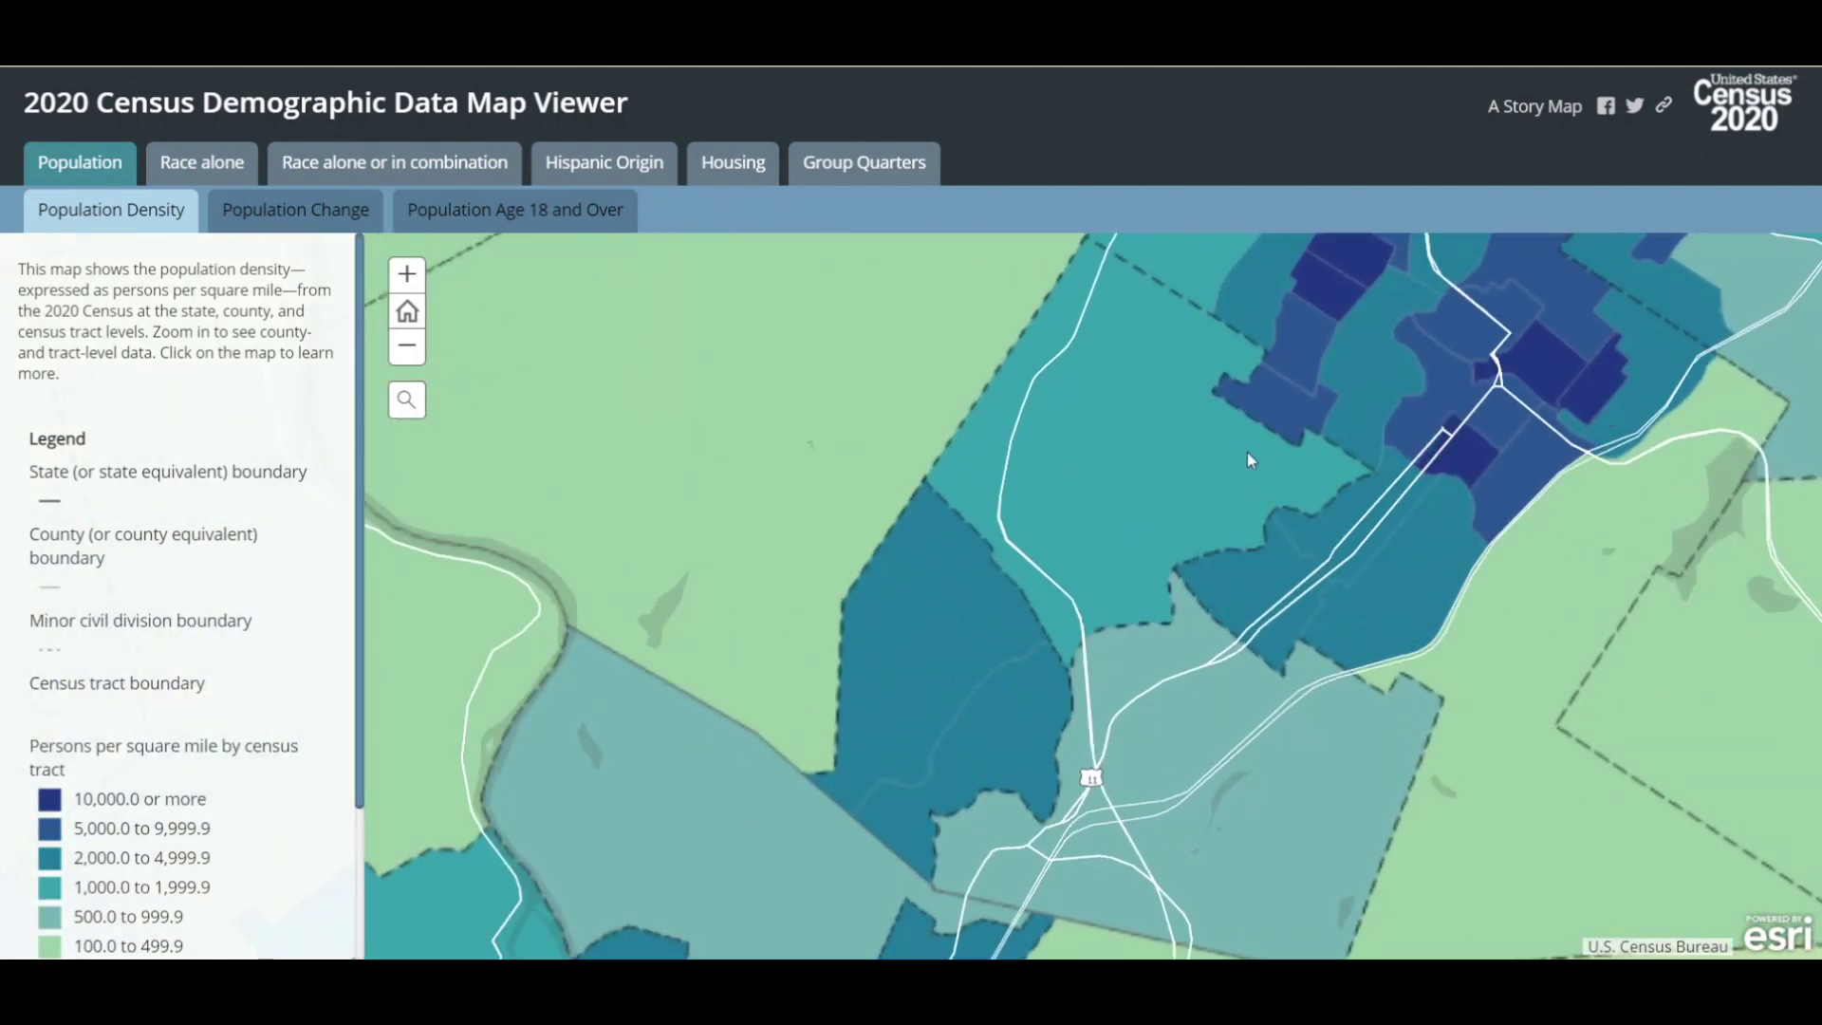
Step: Zoom into Scranton and check Census Tract 1022's density of 8,268.0 and population of 2,412
left_click_drag(1243, 453, 1061, 584)
scroll(1080, 538, "up", 1)
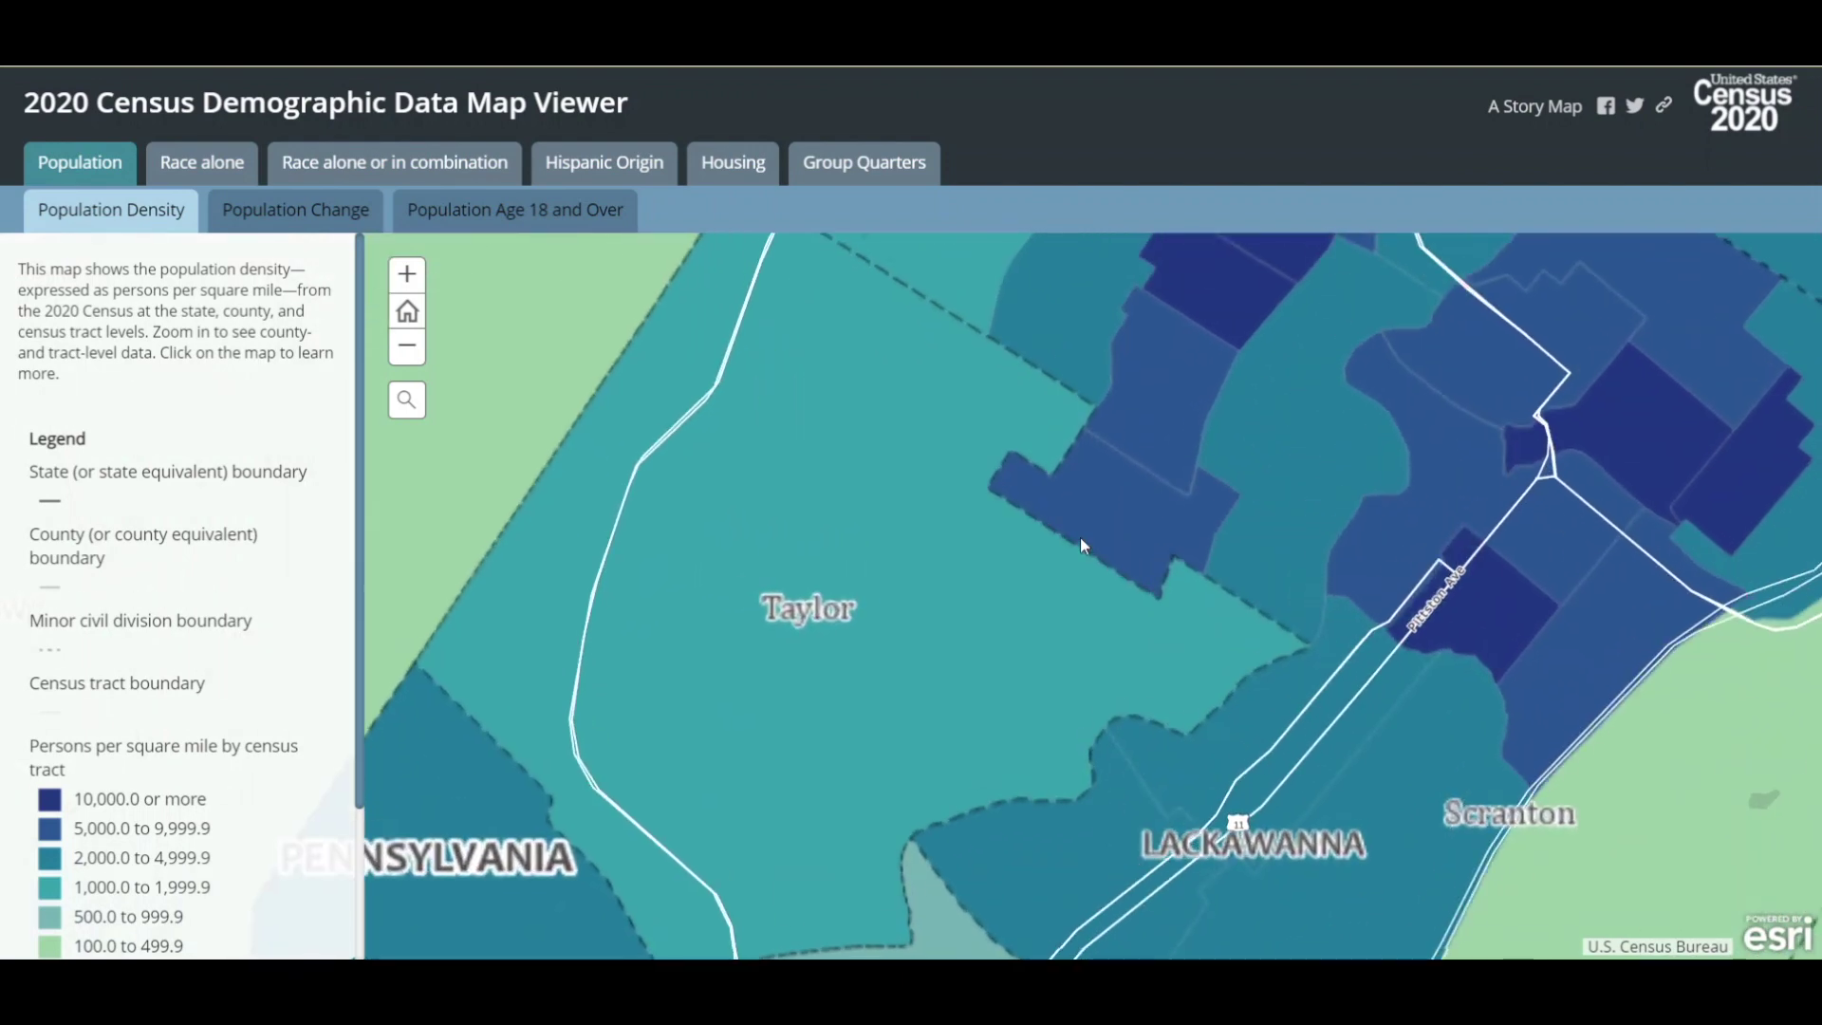
scroll(1084, 534, "up", 1)
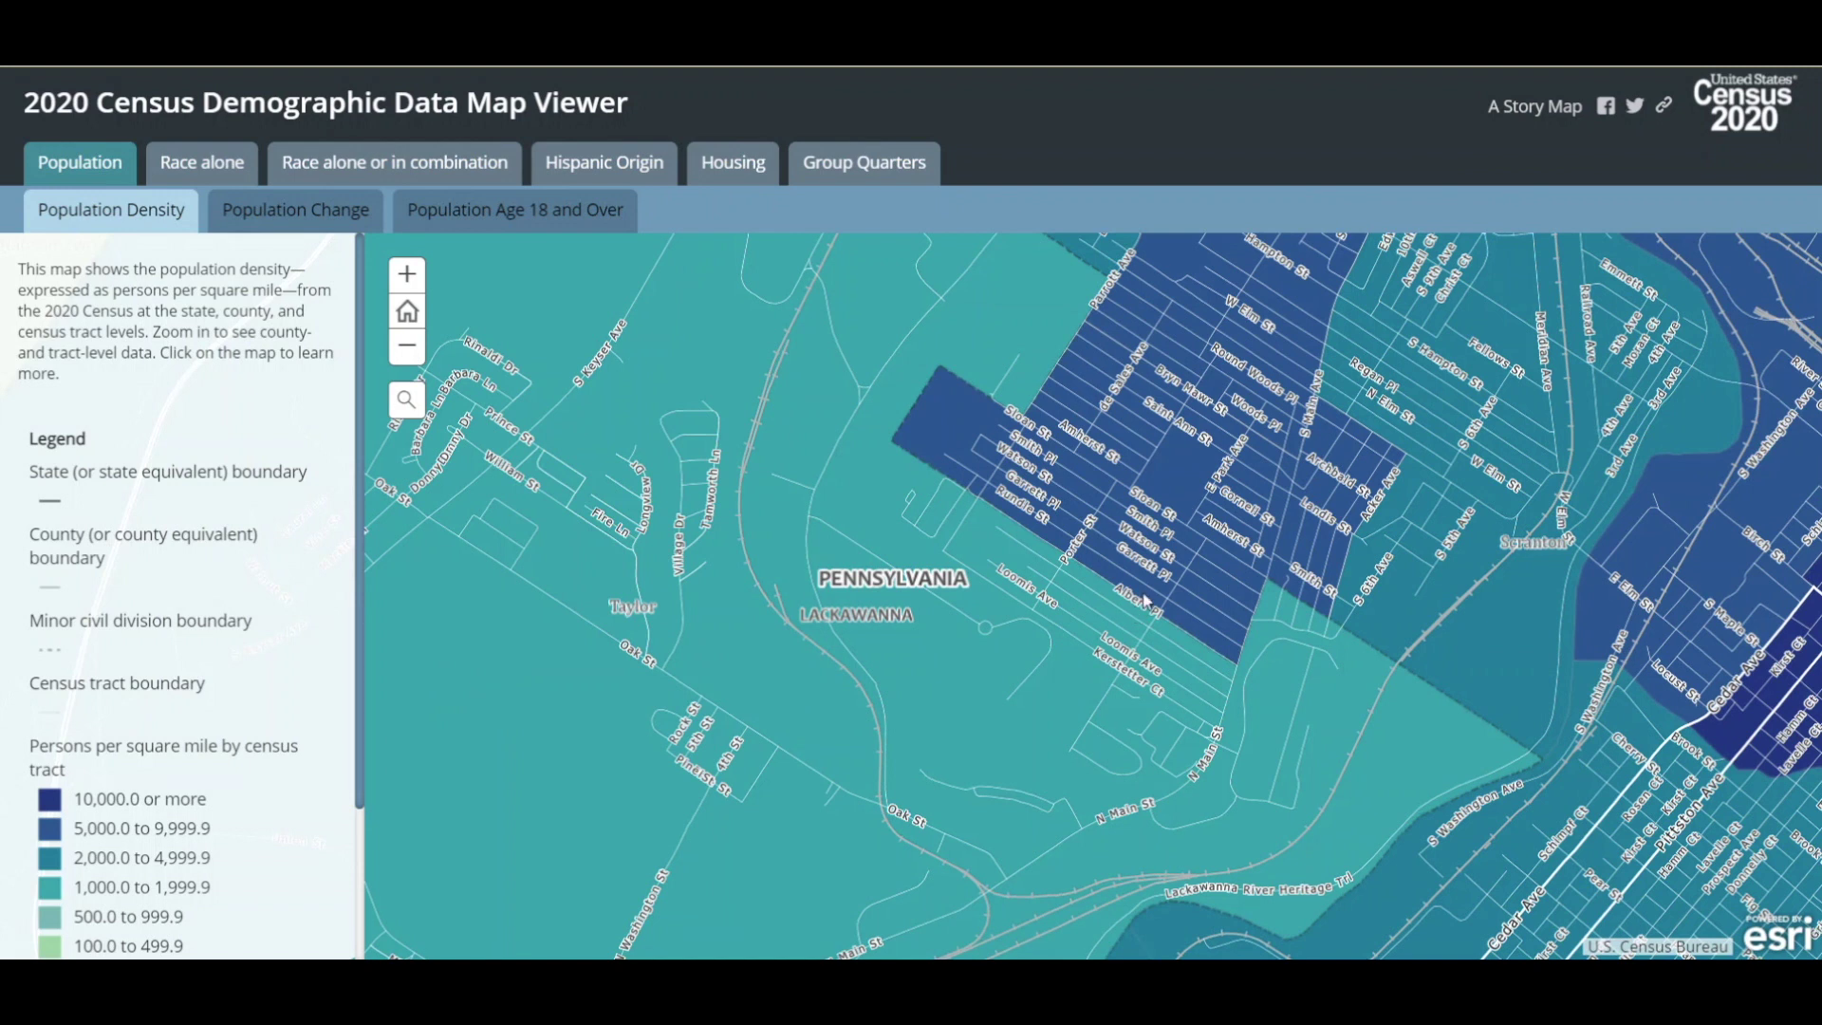
left_click(1177, 473)
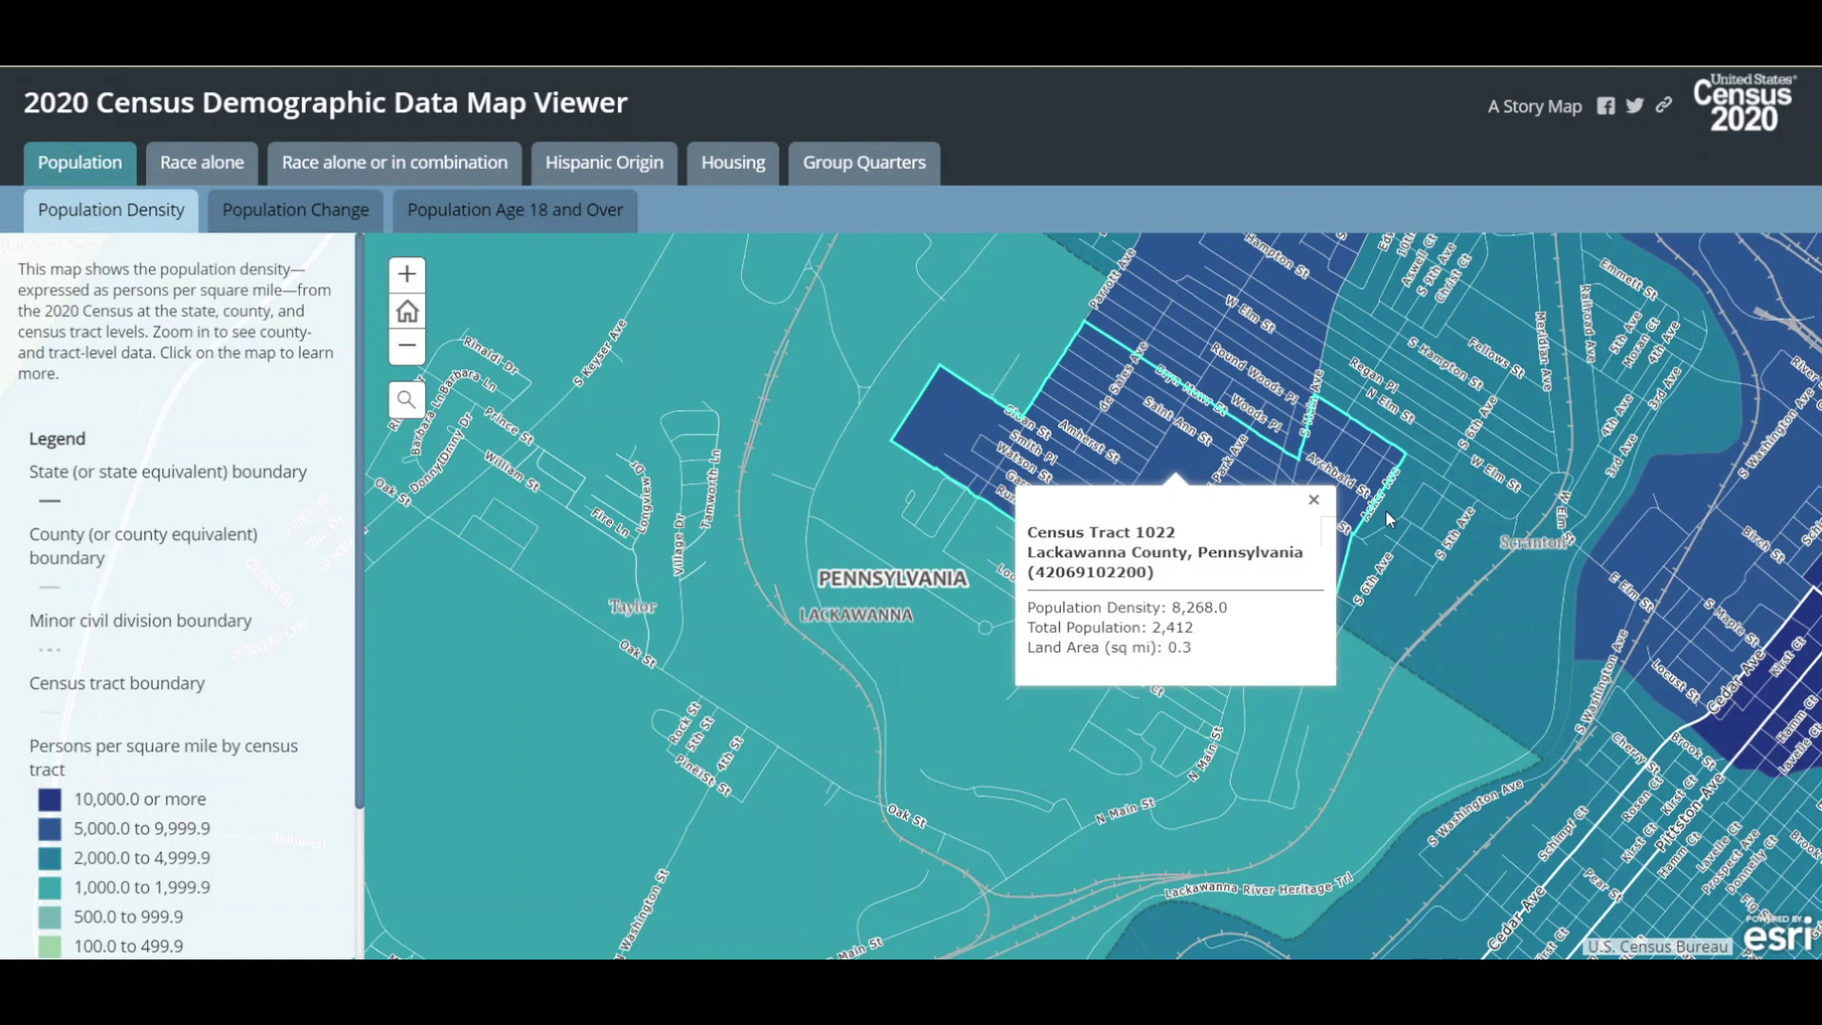
left_click(1314, 500)
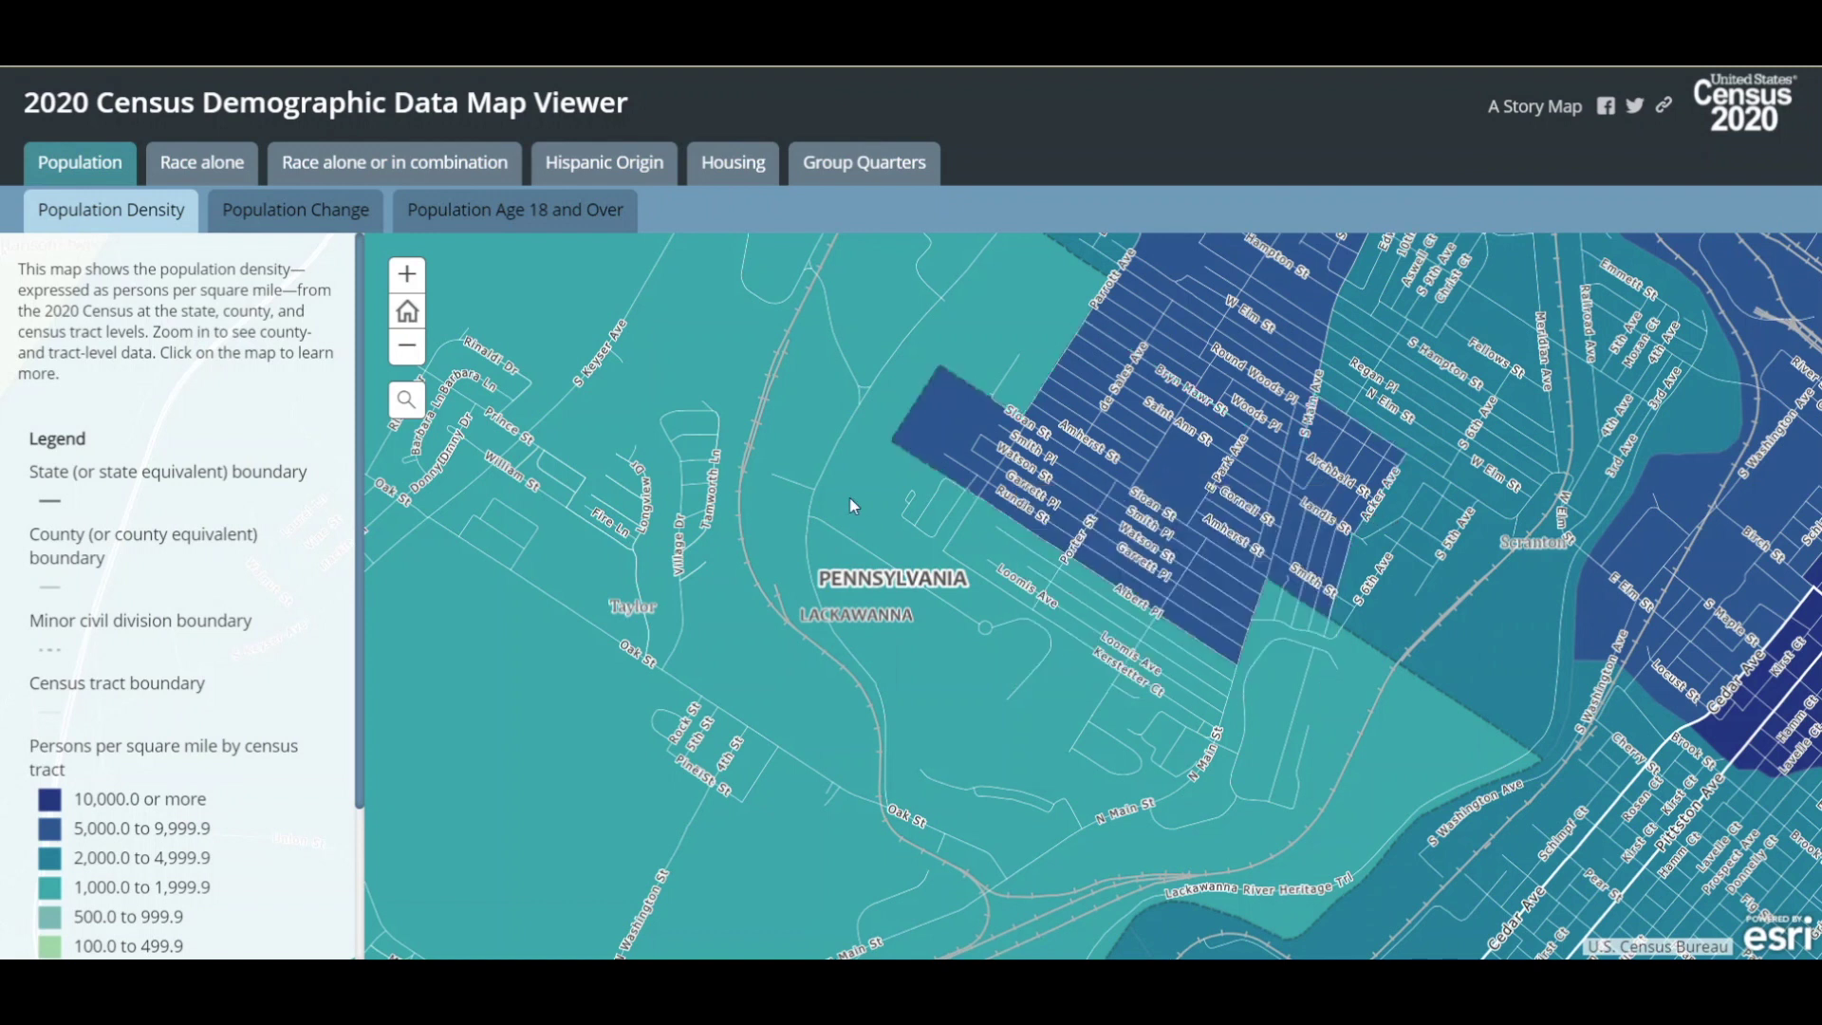
Step: Preview the Population Change and Age 18 and Over maps, then return to Population Density
left_click(290, 226)
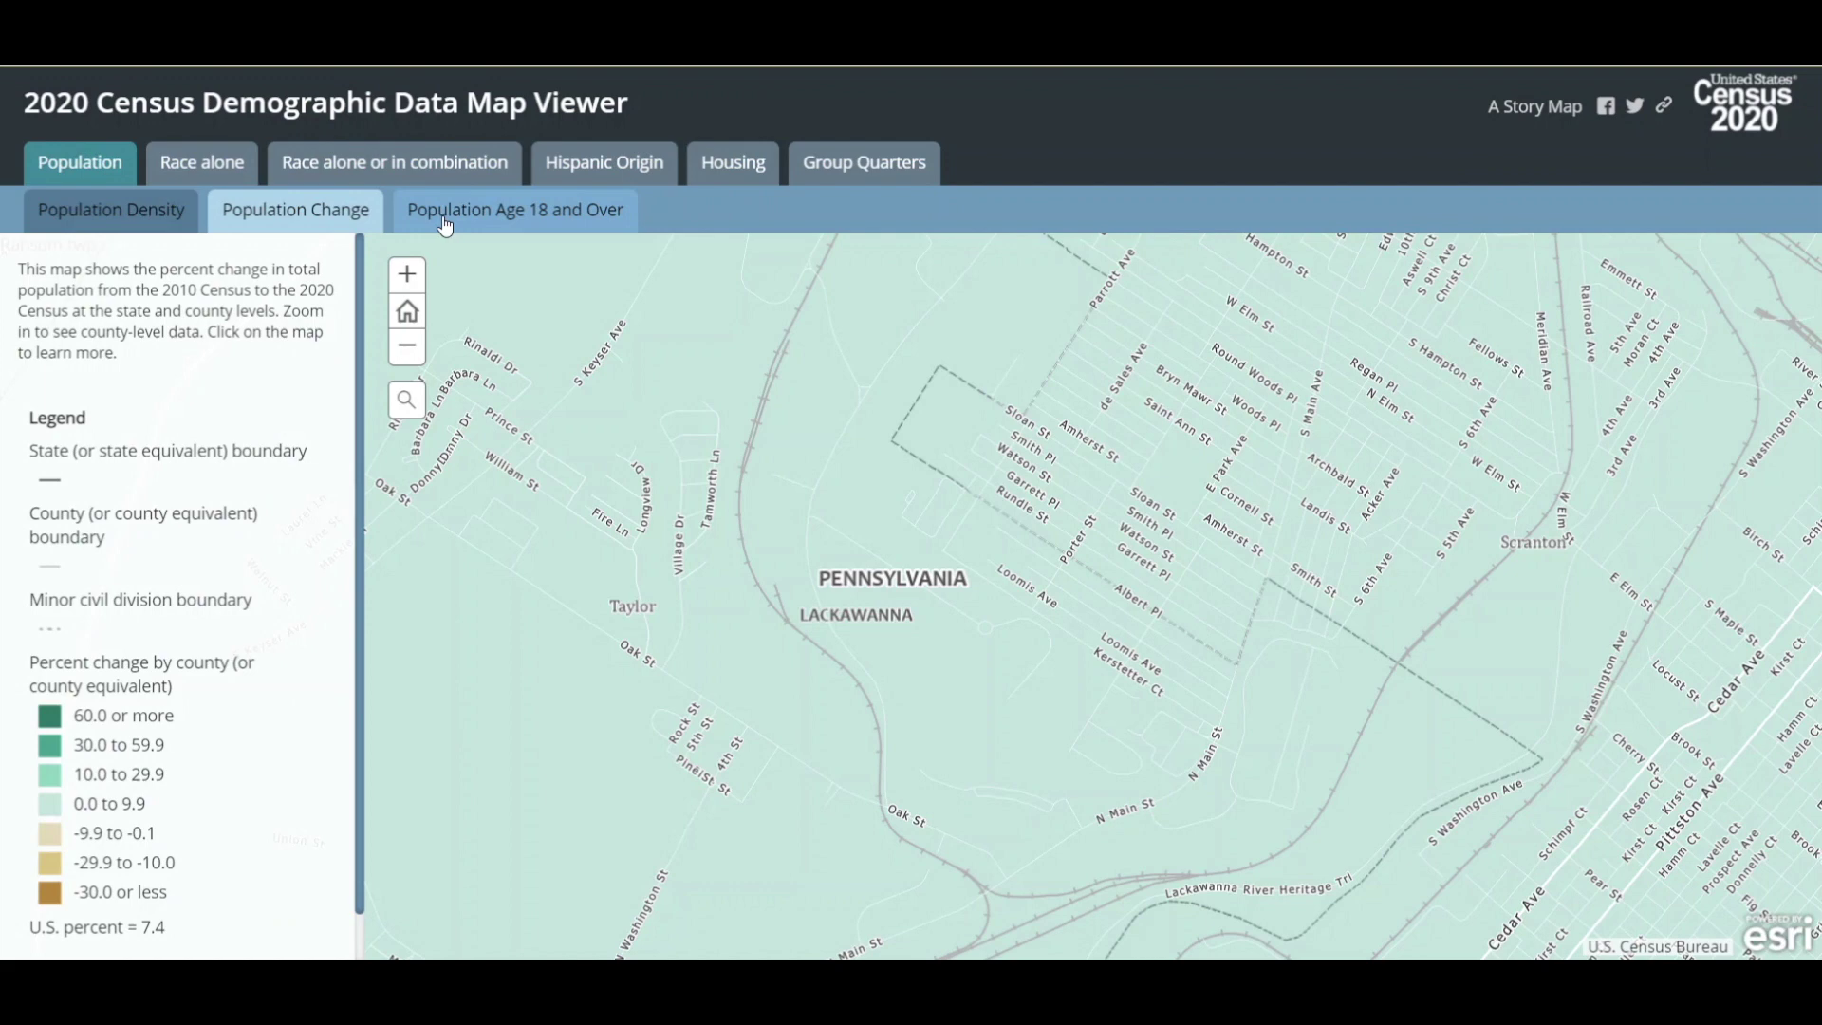
left_click(445, 226)
left_click(323, 220)
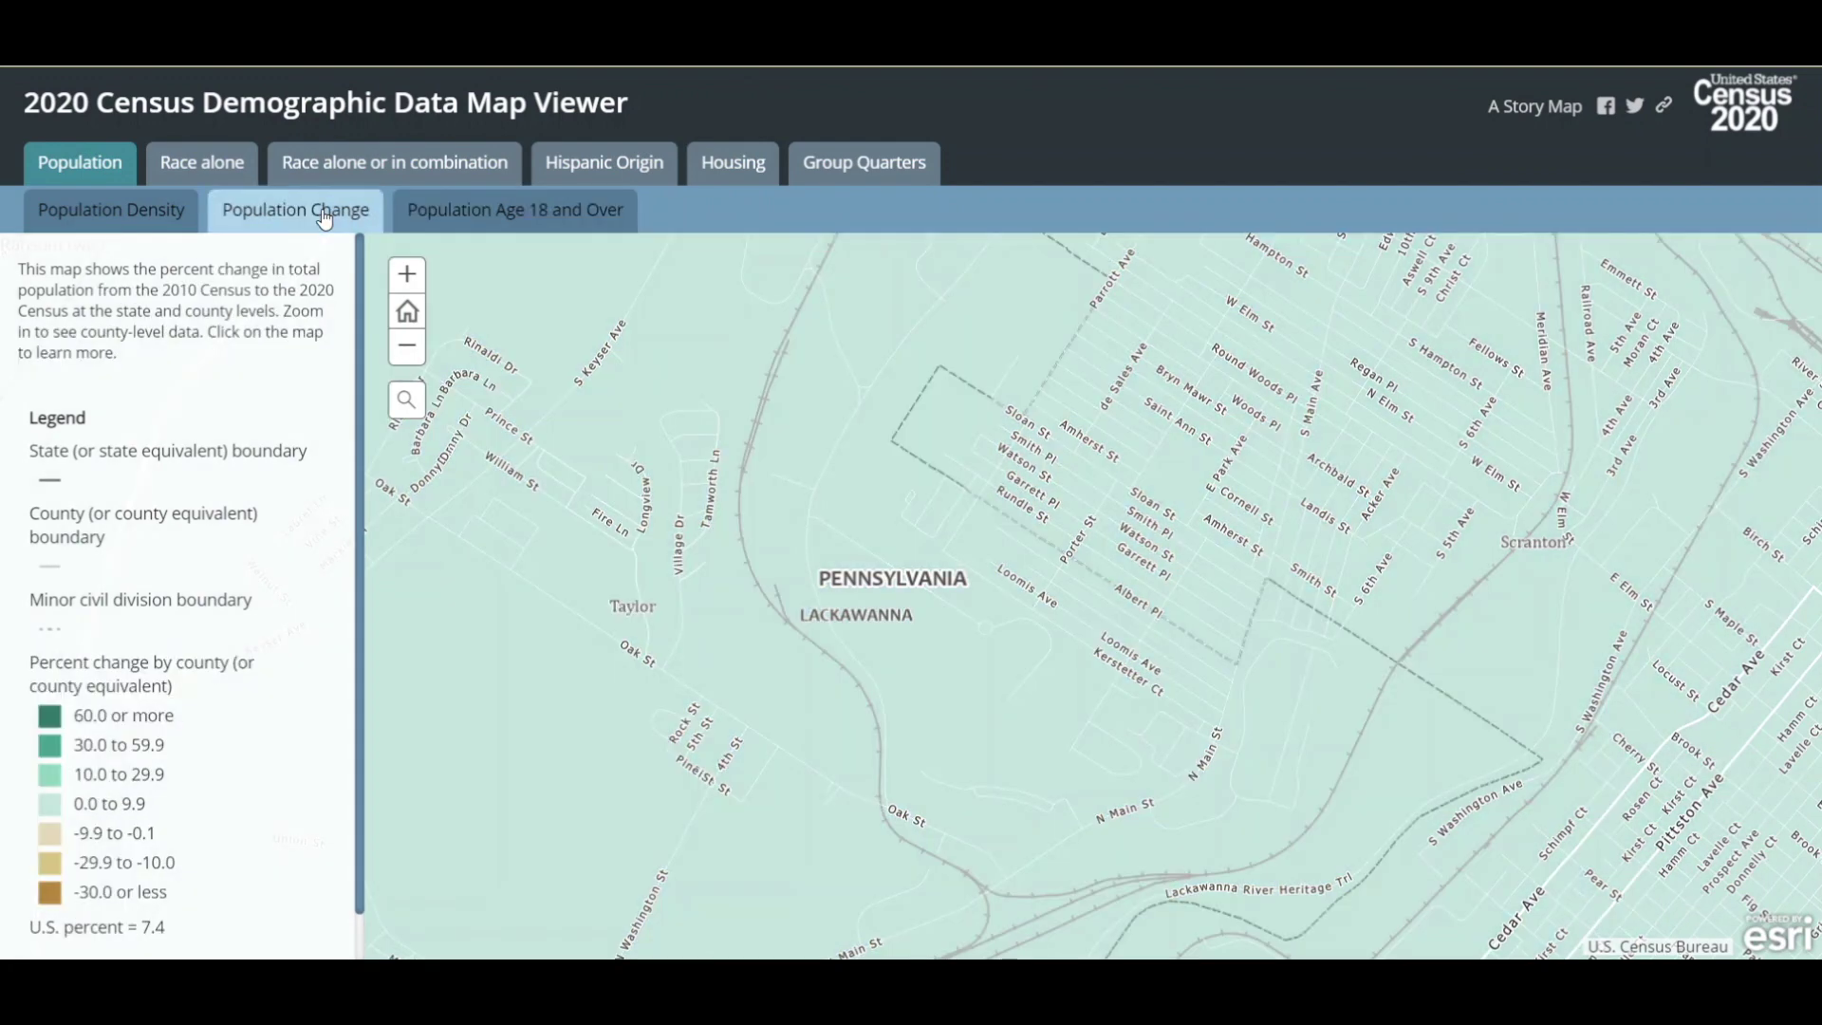
left_click(144, 218)
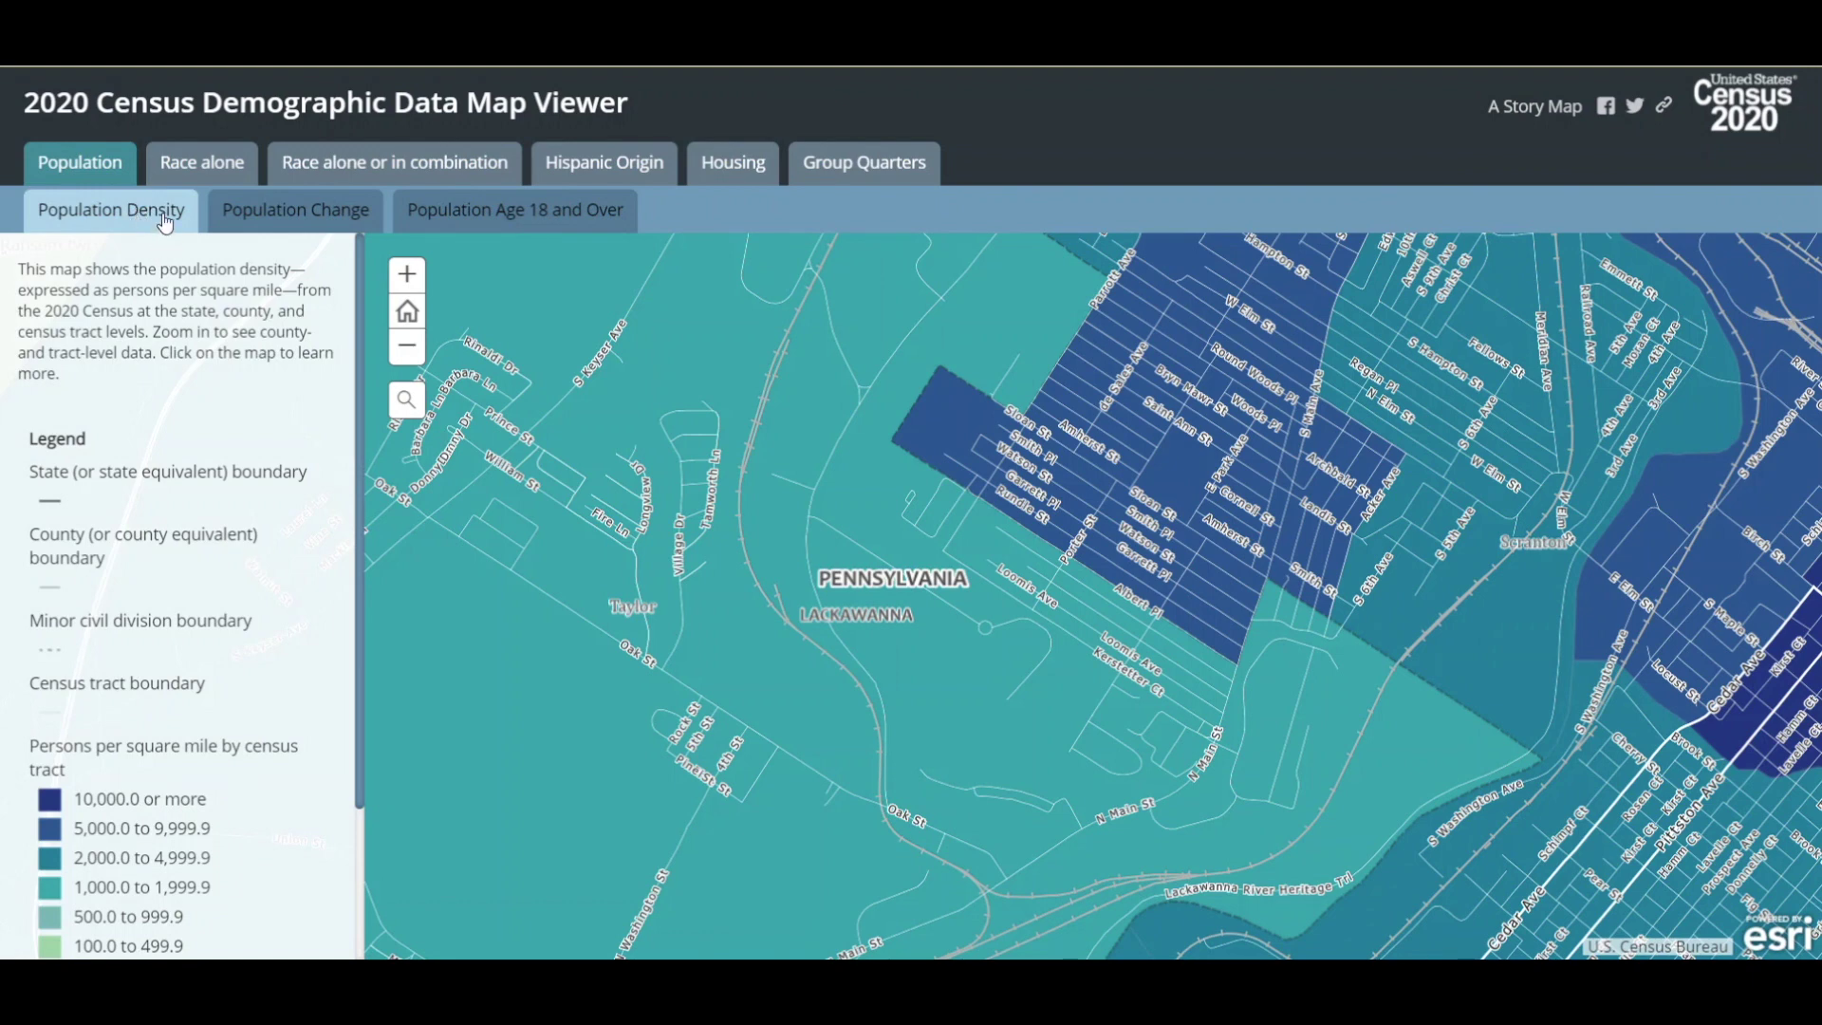
Step: Switch to Race alone, view the Black map, then the American Indian and Alaska Native map
left_click(195, 171)
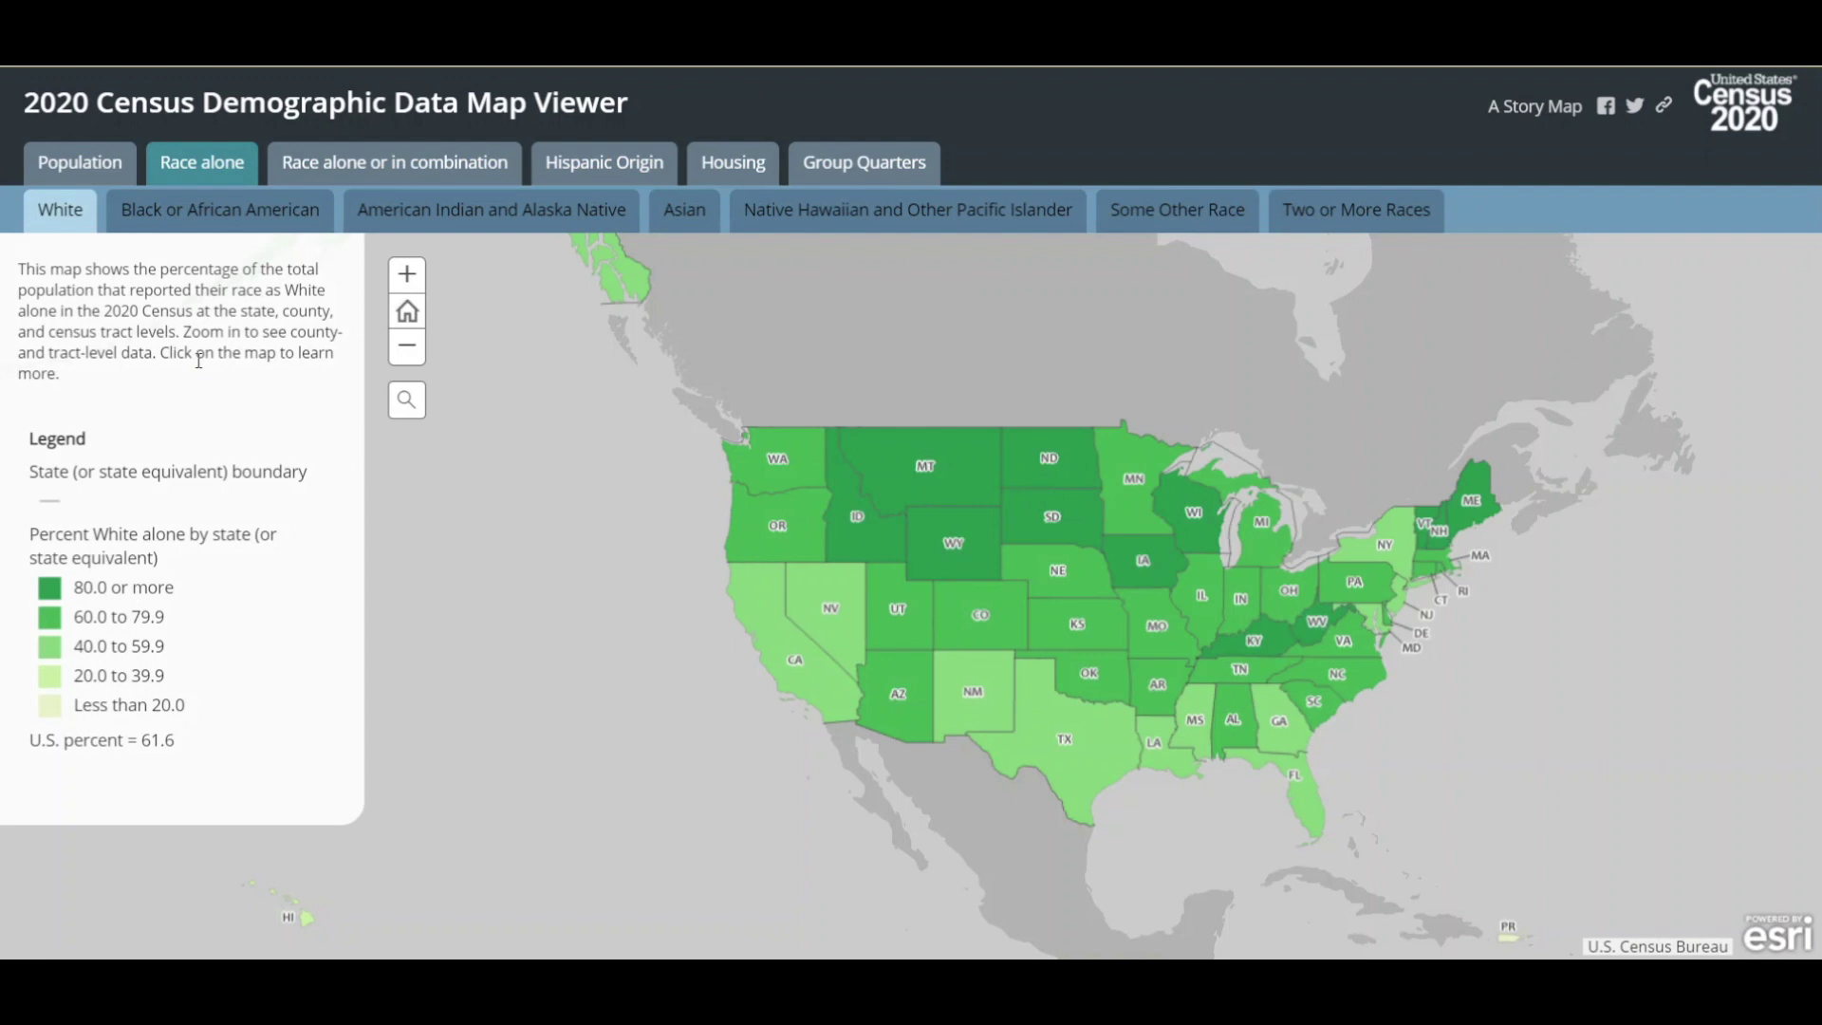
left_click(234, 224)
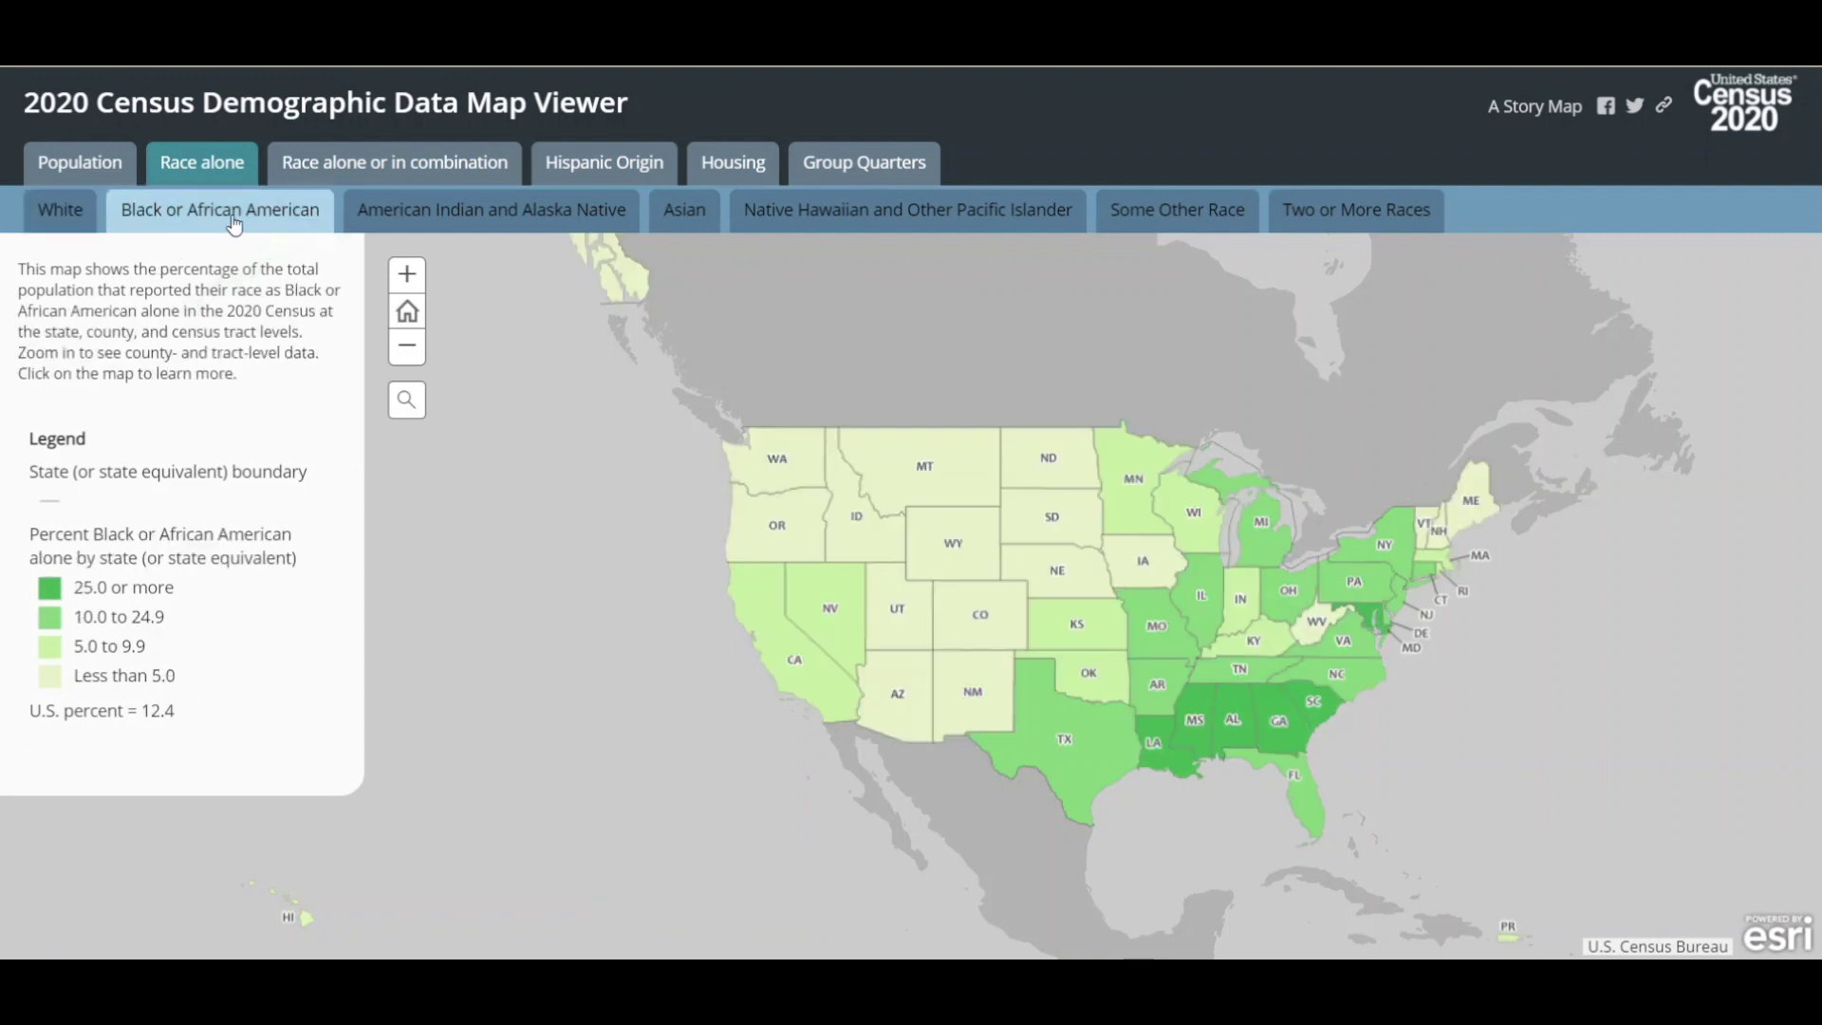
left_click(444, 224)
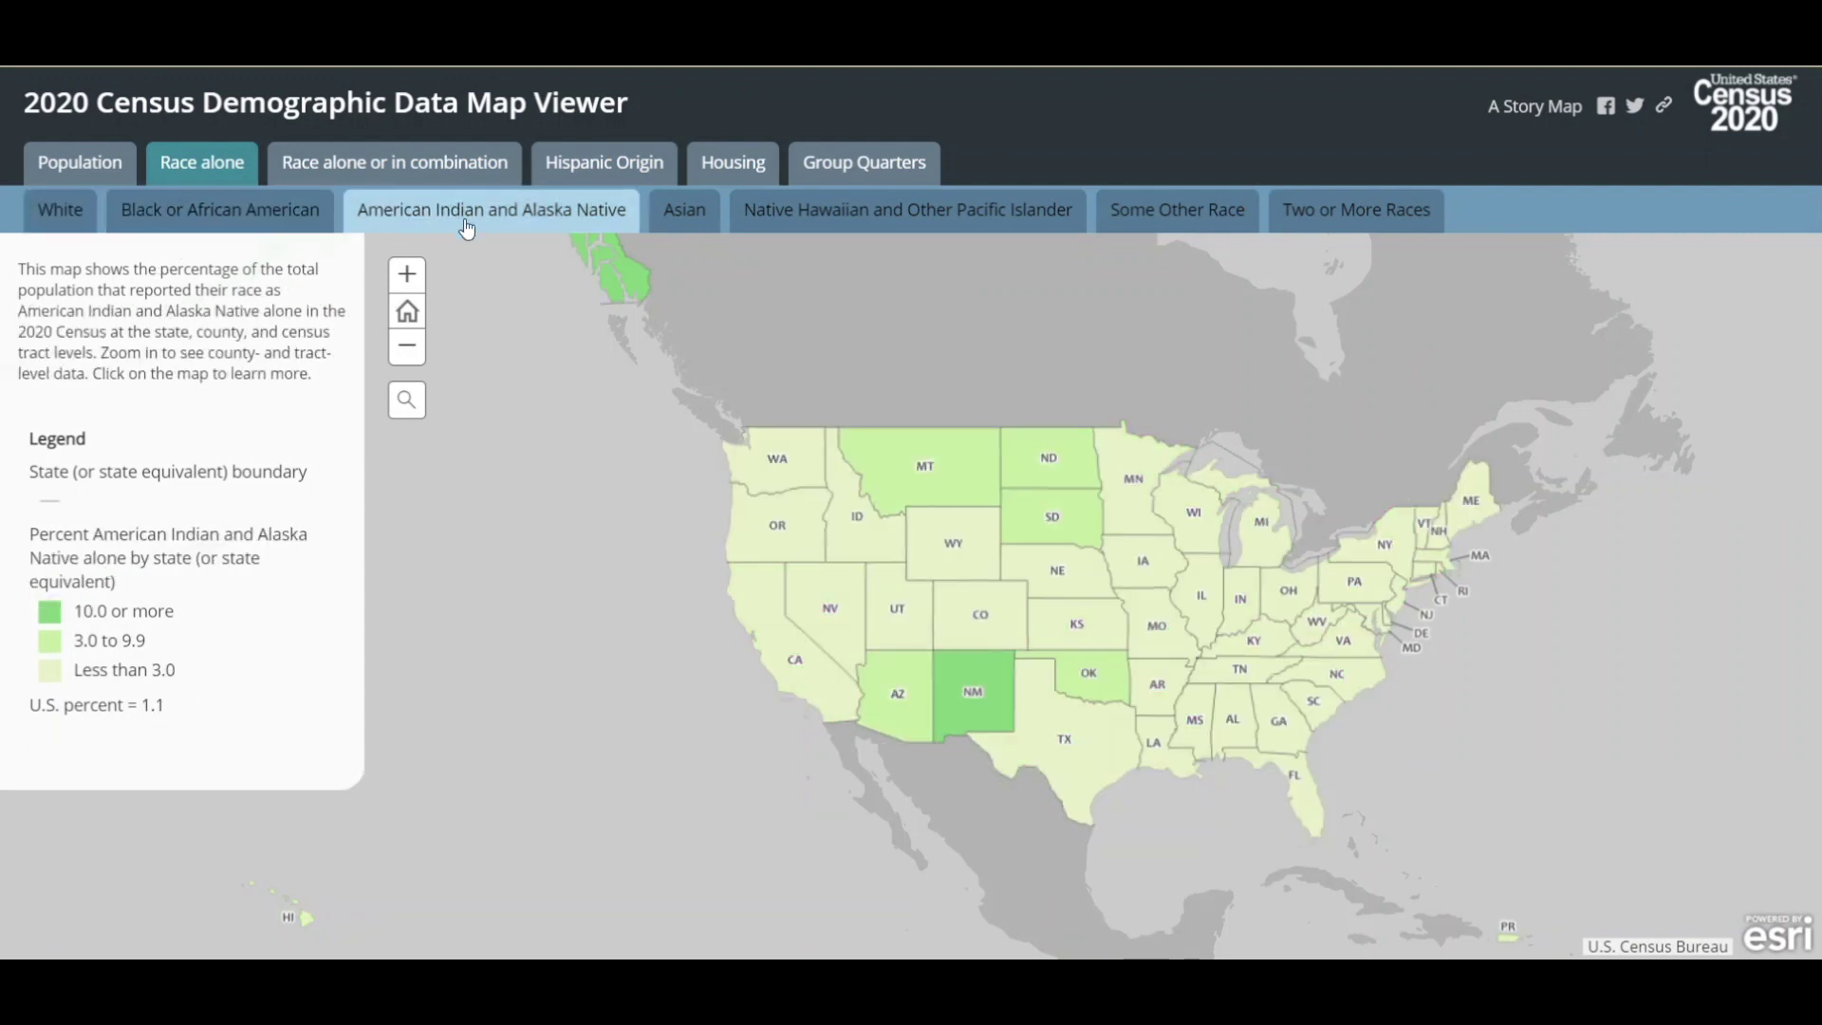